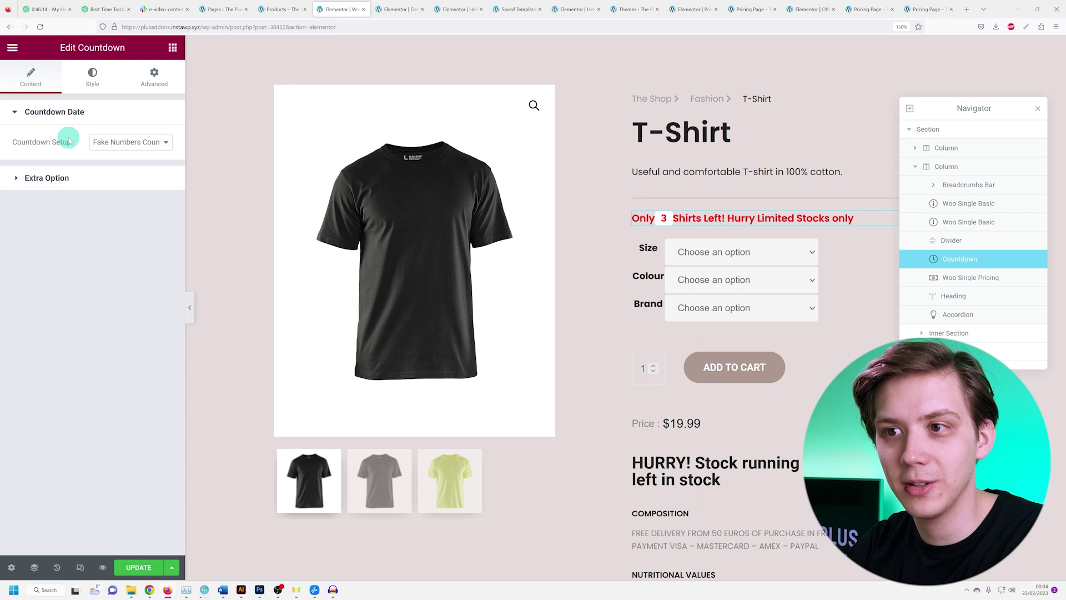
# Step: Keep Fake Numbers Counter as the countdown type and expand Extra Option (initial 10, final 3, range 5)
pyautogui.click(98, 139)
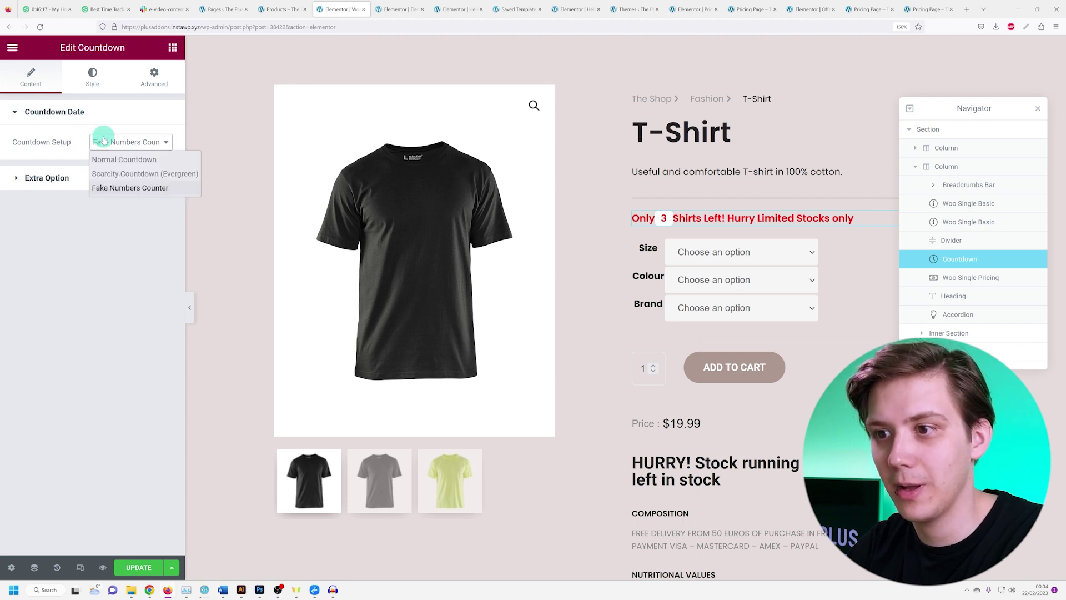
pyautogui.click(131, 188)
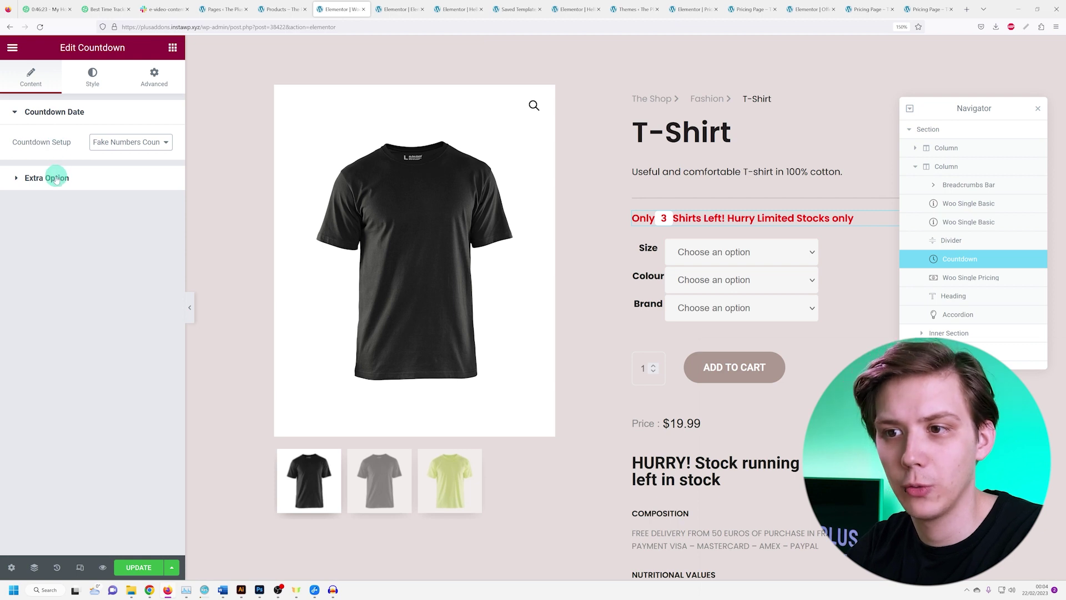
pyautogui.click(55, 178)
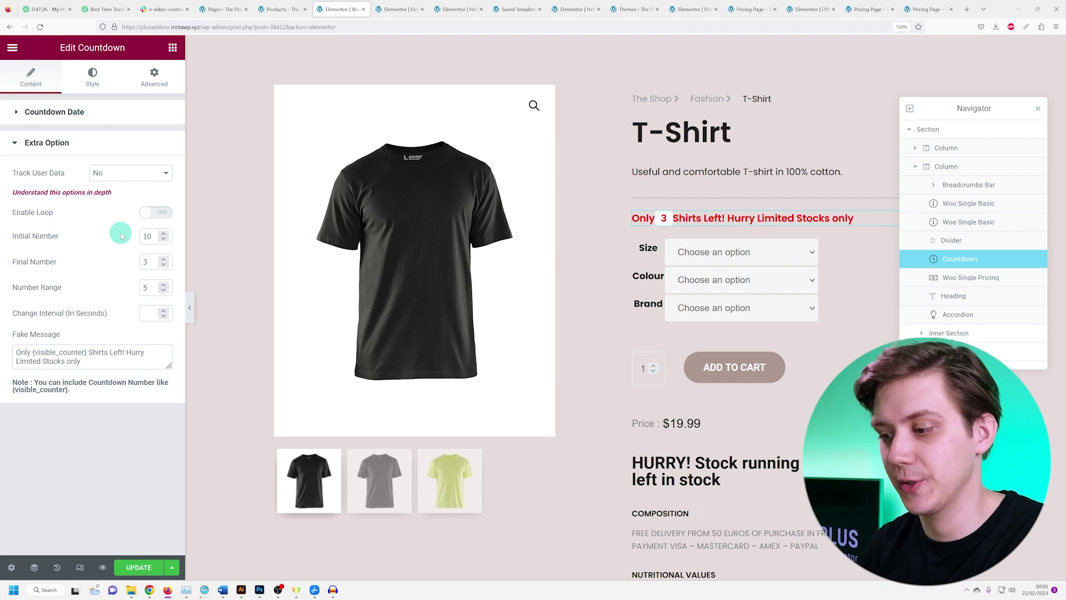
# Step: Make the fake counter start at 20, stop at 4, with a number range of 5
pyautogui.press('BackSpace')
pyautogui.write('2')
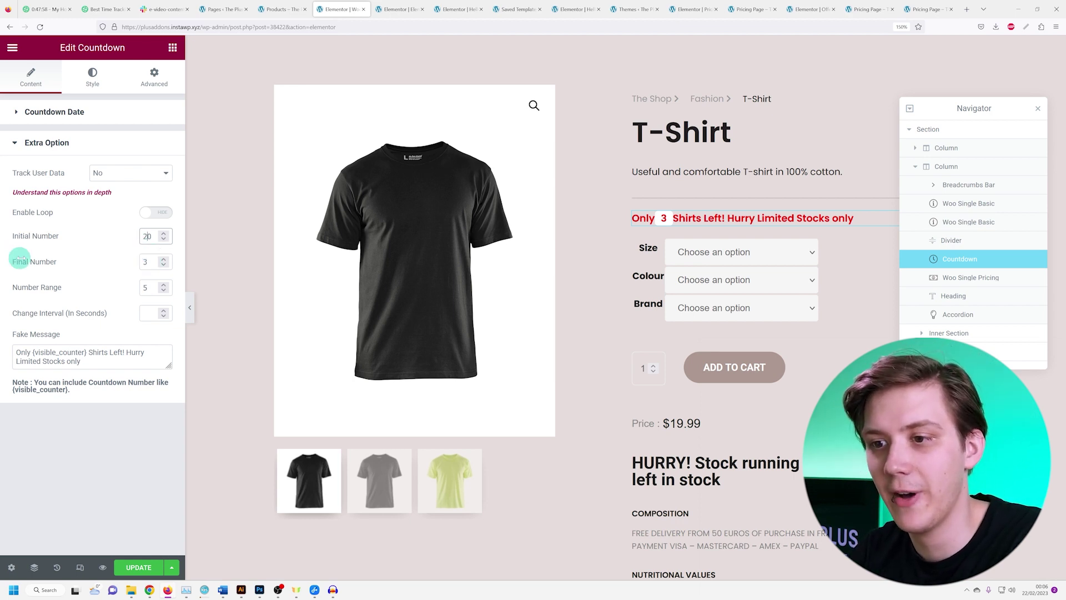
pyautogui.moveTo(149, 263); pyautogui.dragTo(117, 268)
pyautogui.write('4')
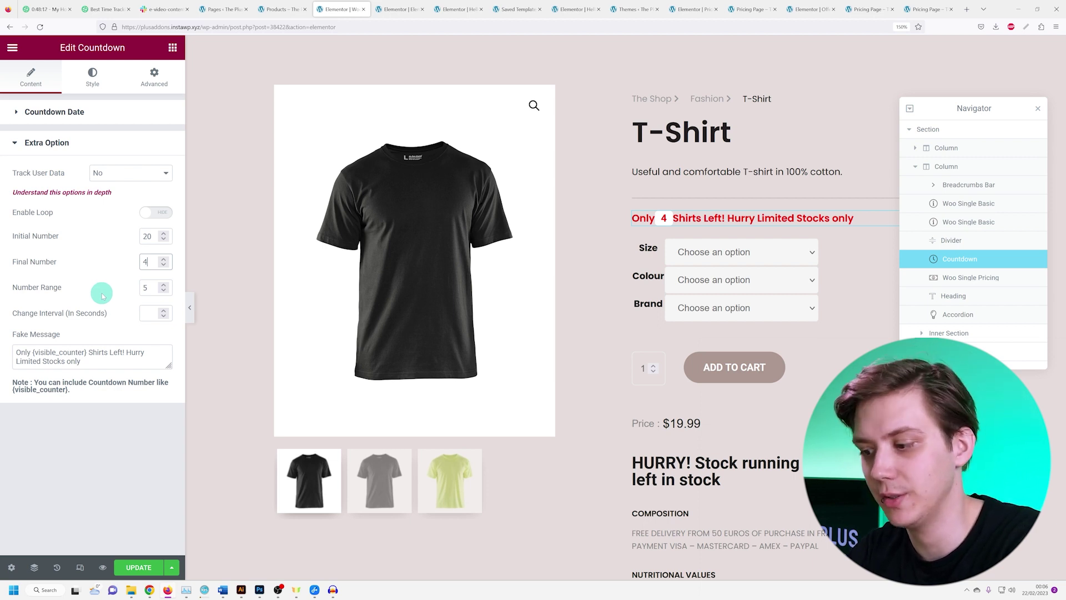
pyautogui.click(155, 288)
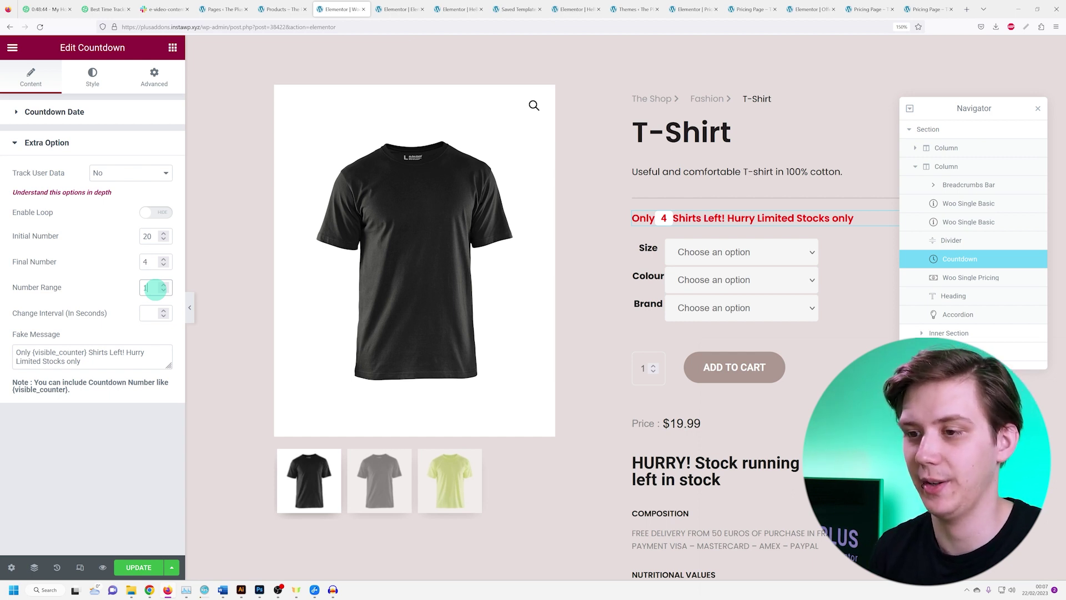
pyautogui.click(217, 399)
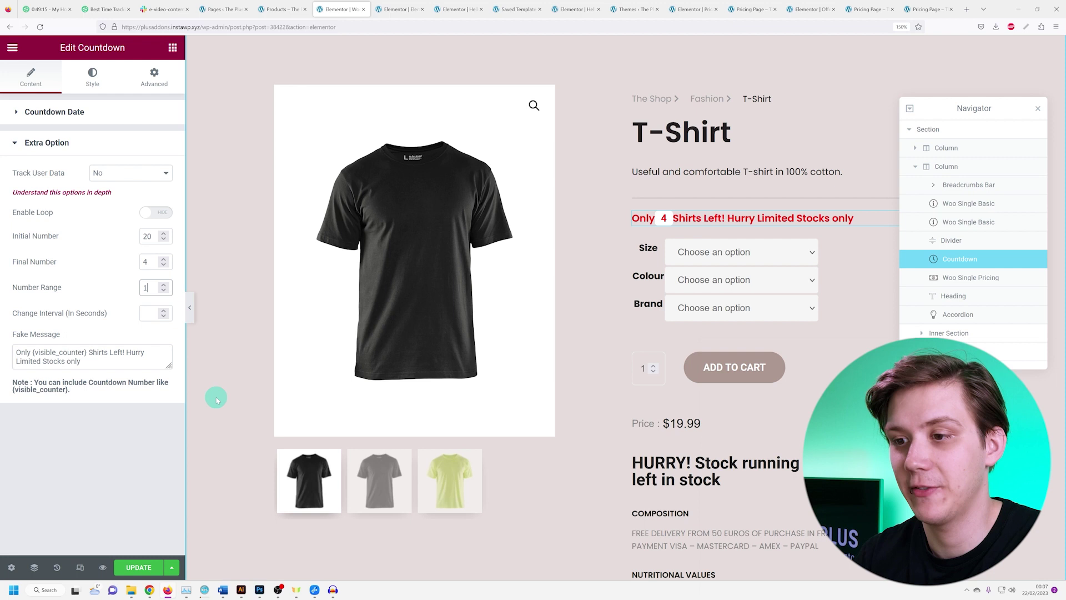
pyautogui.press('BackSpace')
pyautogui.write('5')
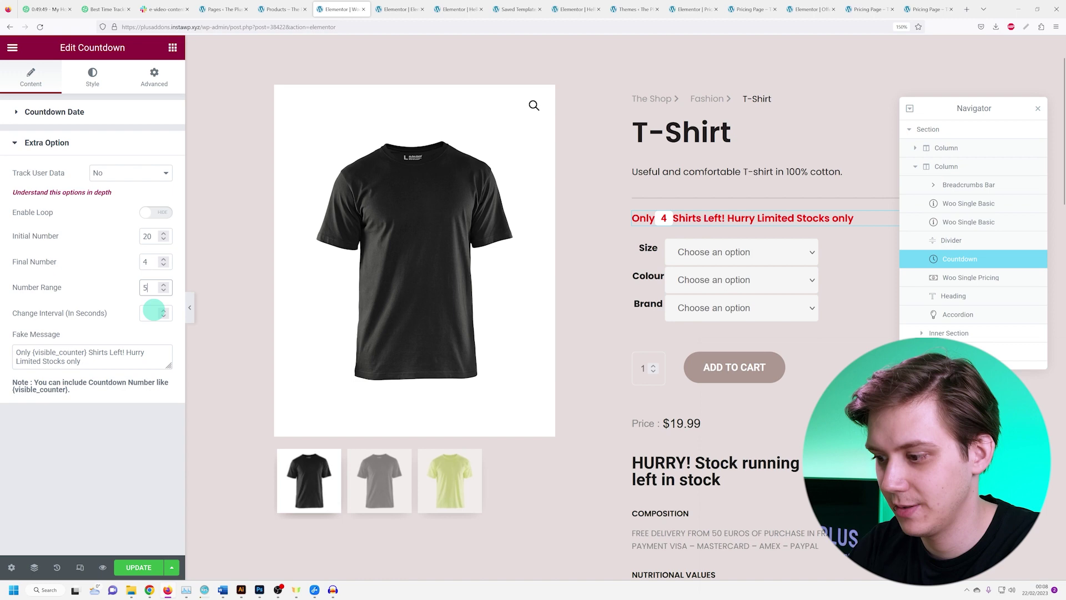
pyautogui.click(153, 312)
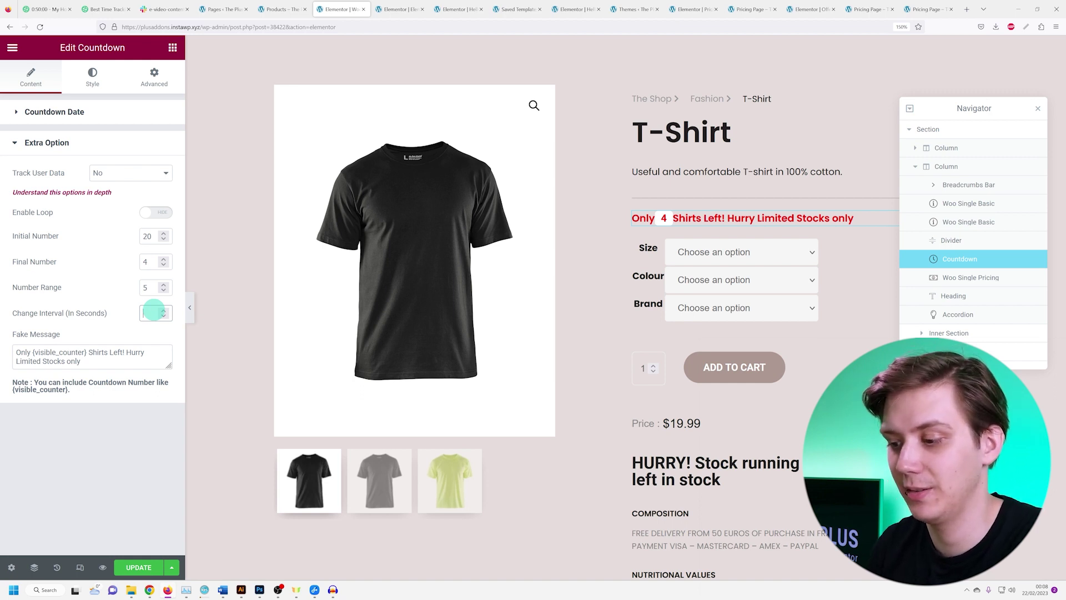
# Step: Set the change interval to 1 second and fix the {visible_counter} placeholder in the fake message
pyautogui.write('1')
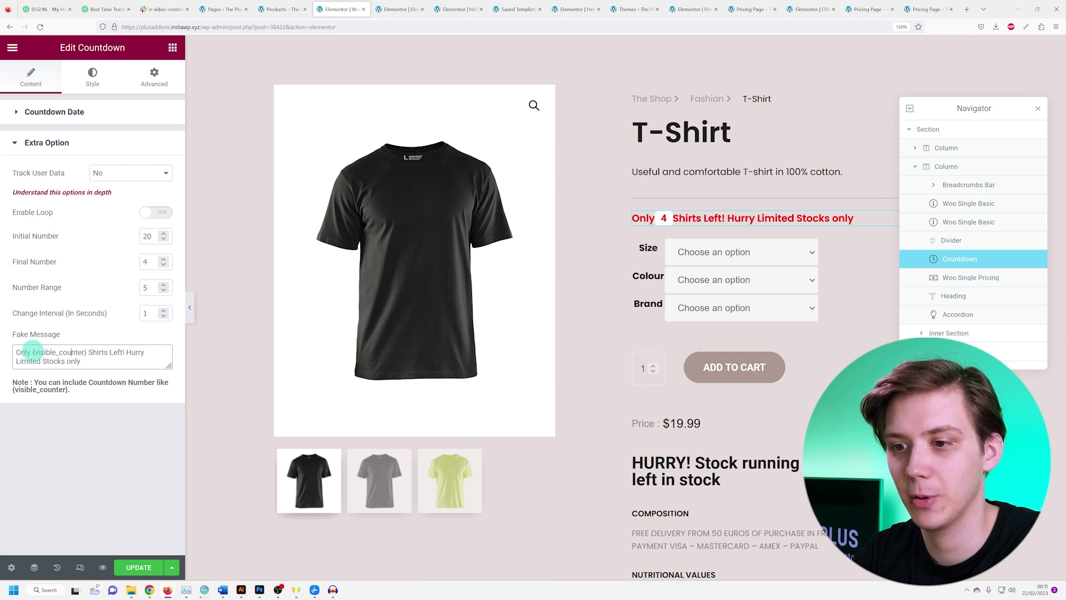
pyautogui.moveTo(32, 352); pyautogui.dragTo(88, 353)
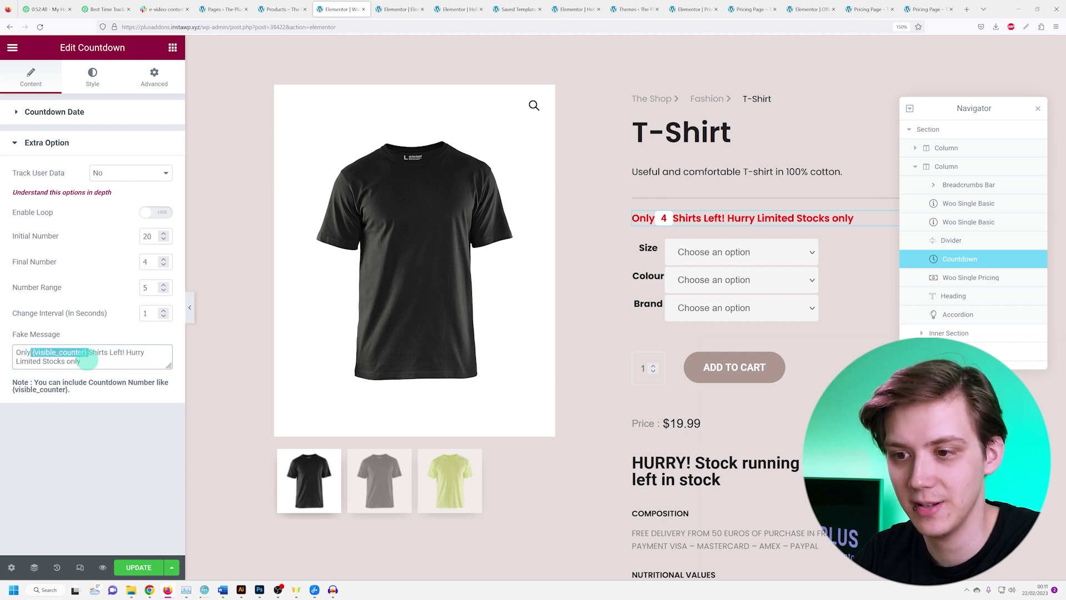
pyautogui.click(72, 353)
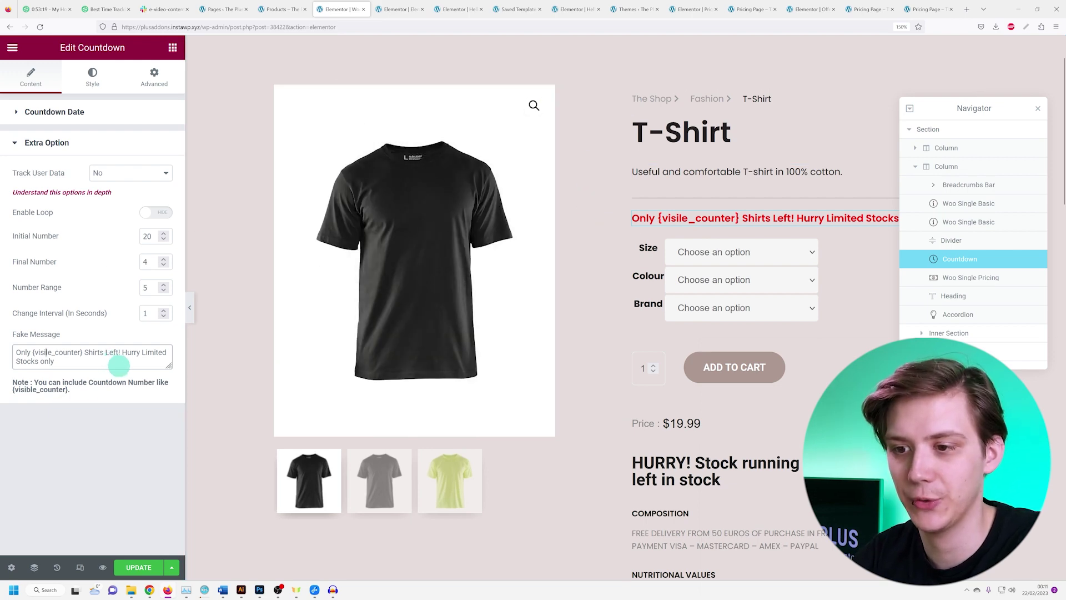
pyautogui.write('b')
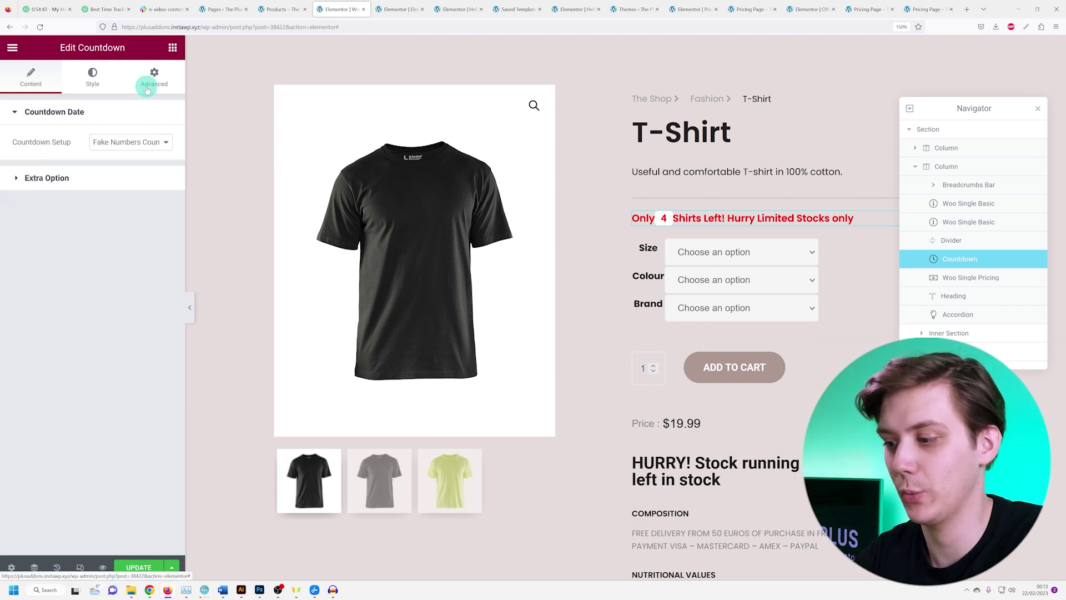
# Step: In Advanced, turn on Display Condition with a first rule of Woo : Current Product Category is Shirt
pyautogui.click(147, 88)
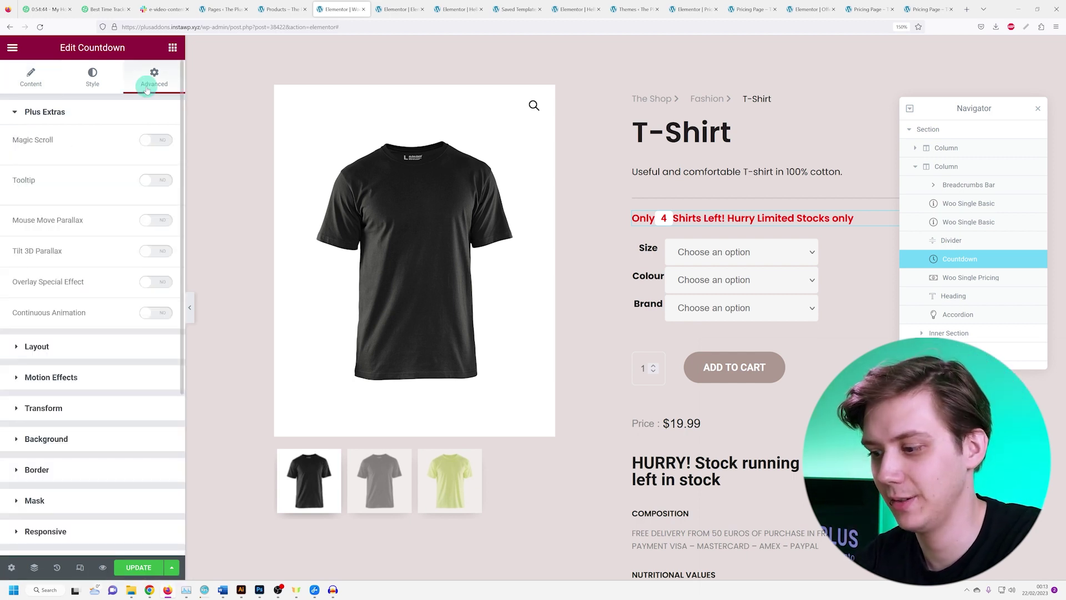
pyautogui.scroll(-5, 131, 220)
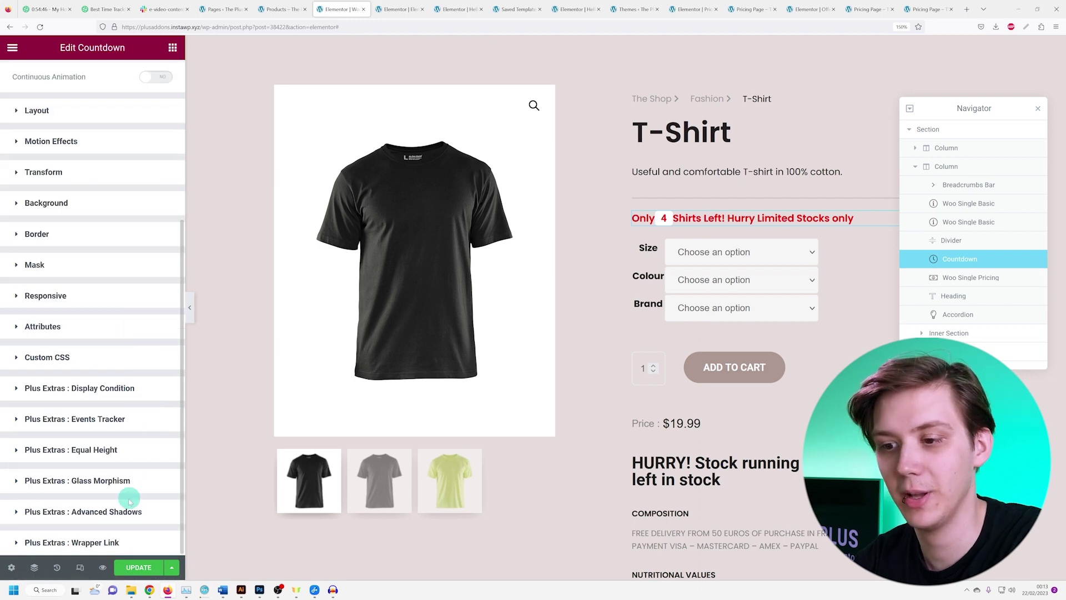
pyautogui.click(123, 392)
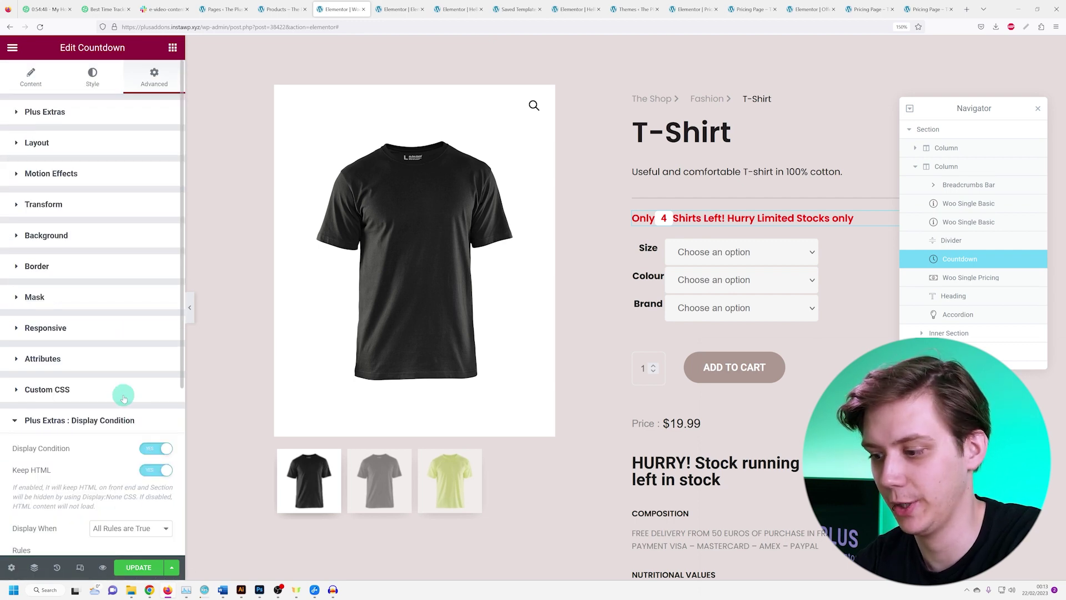
pyautogui.scroll(-5, 120, 383)
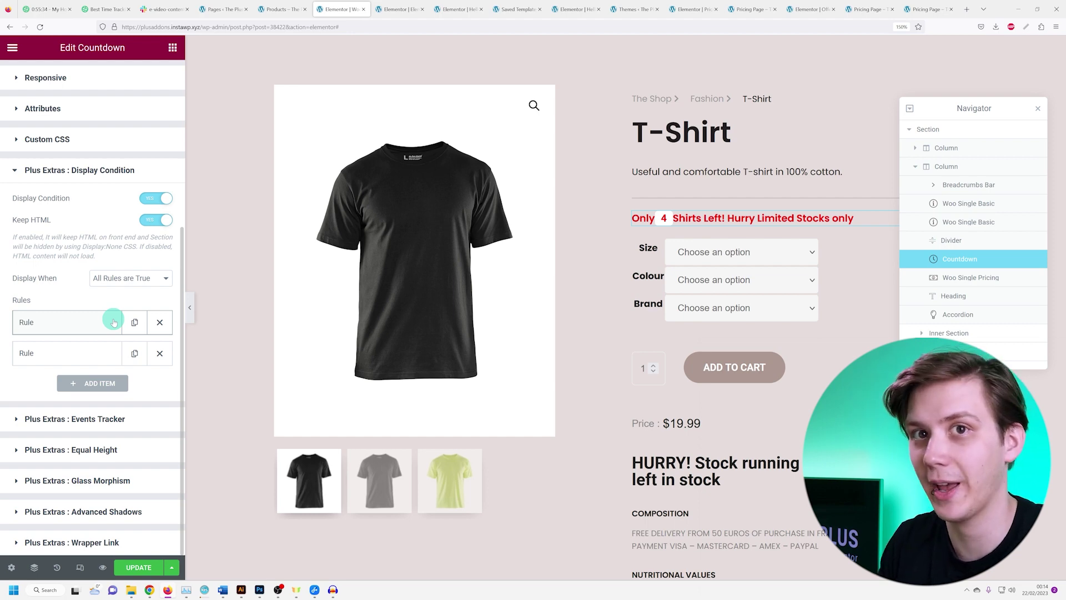
pyautogui.click(86, 309)
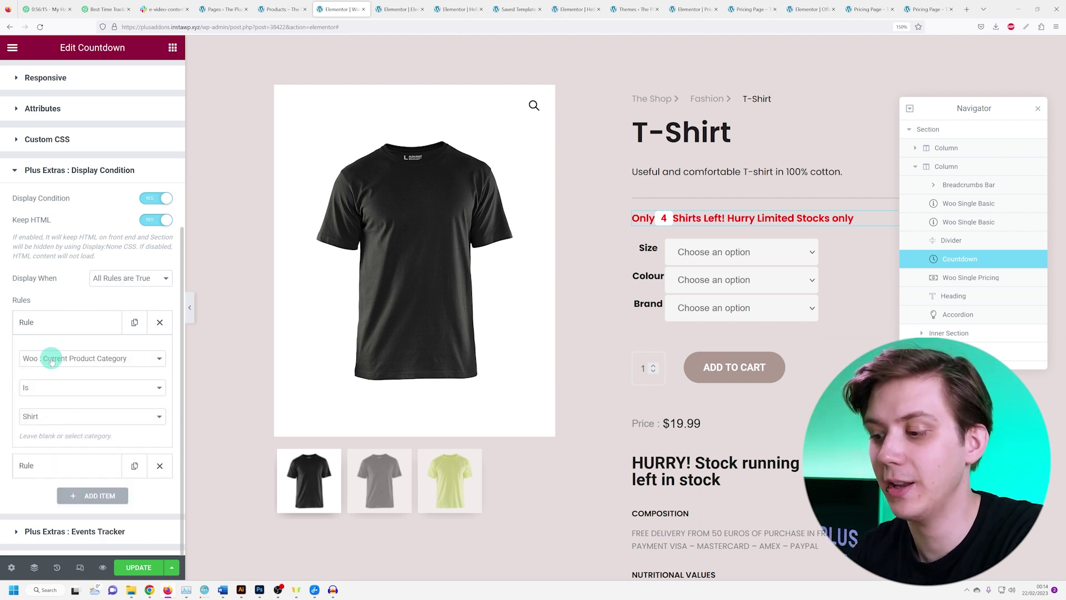
pyautogui.click(51, 360)
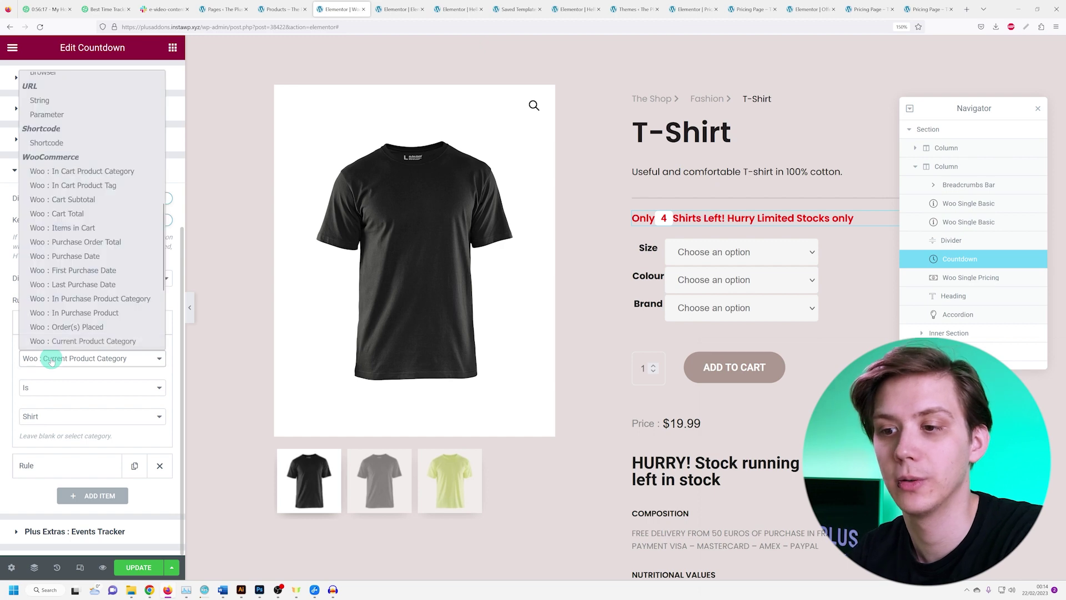
pyautogui.click(84, 342)
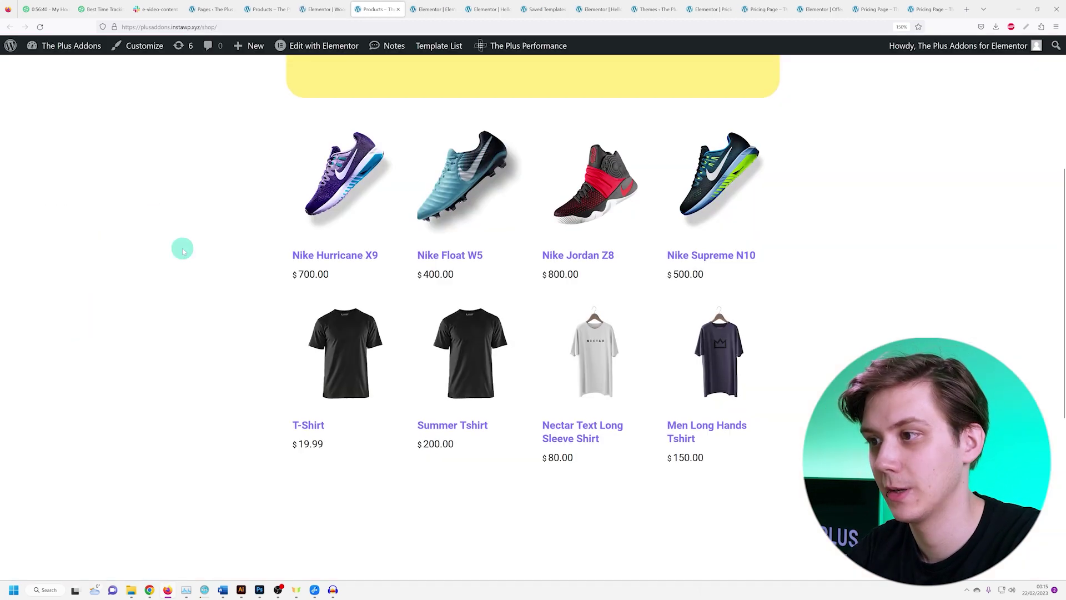
# Step: Open the Nike Float W5 product from the shop page in a new tab
pyautogui.scroll(2, 181, 245)
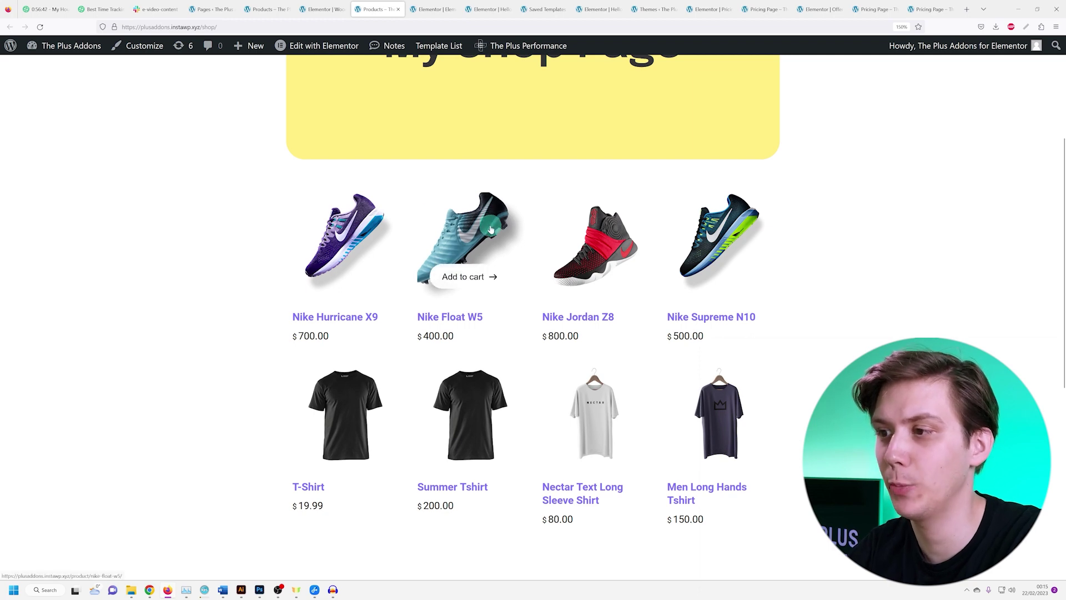
pyautogui.click(483, 214)
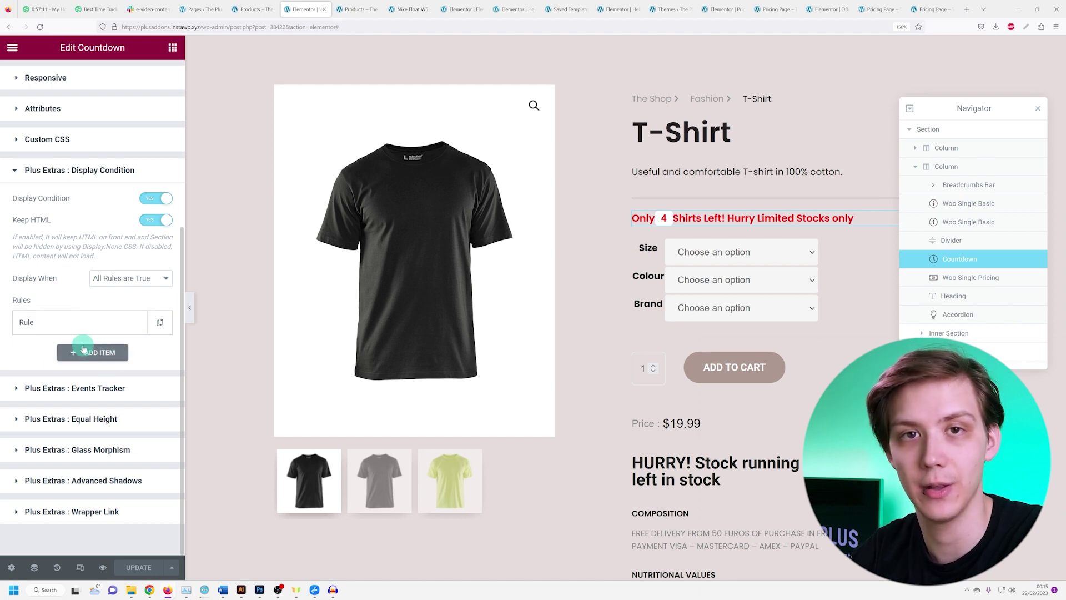
# Step: Add a second display rule: Woo : Current Product Category is Nike Shoe
pyautogui.click(107, 354)
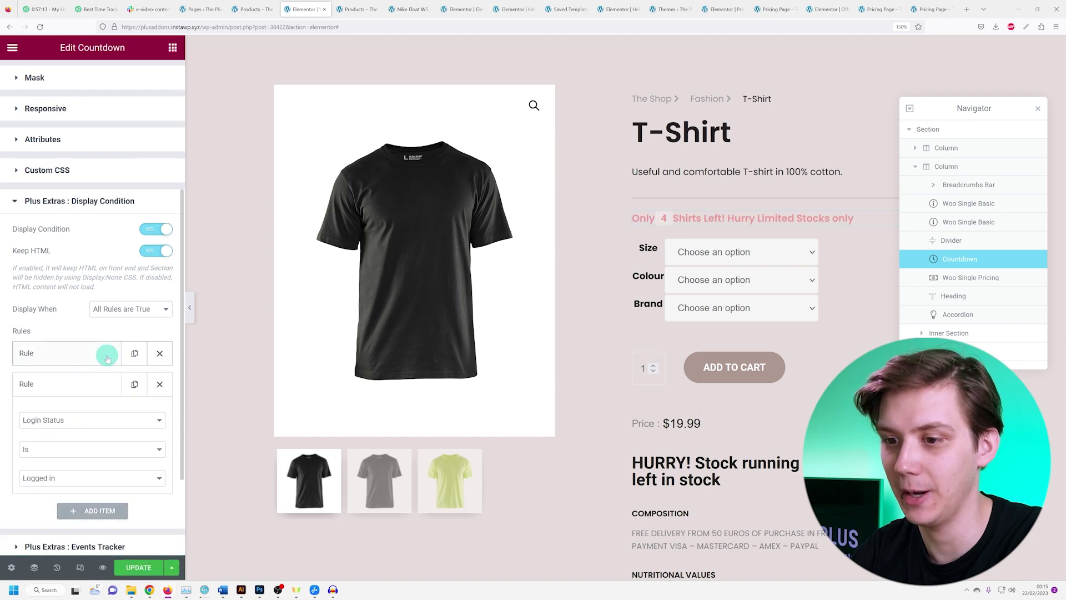
pyautogui.scroll(-2, 83, 311)
pyautogui.click(70, 300)
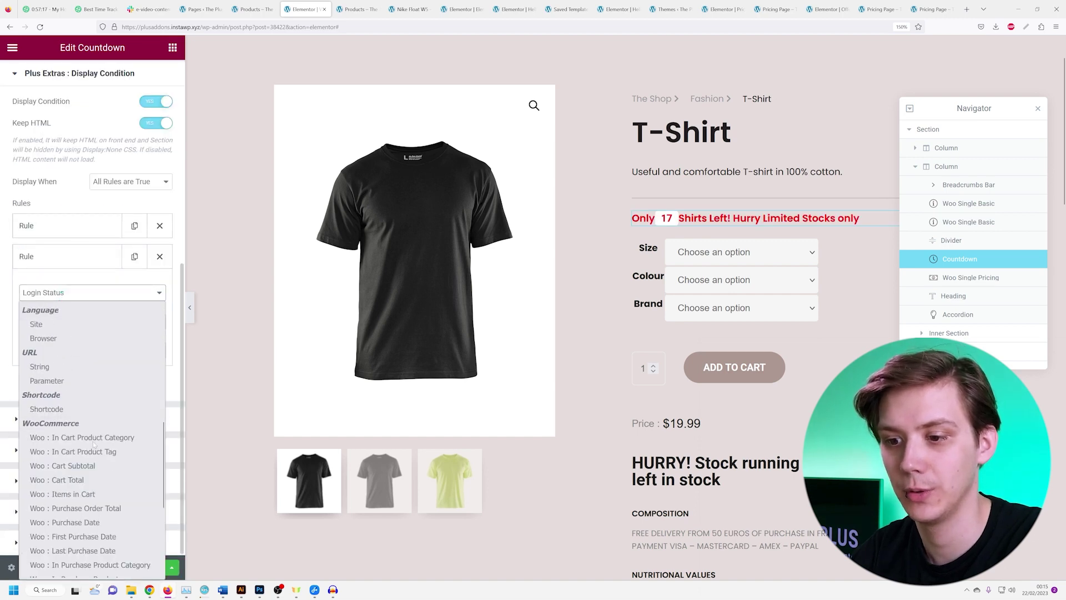
pyautogui.scroll(-5, 89, 444)
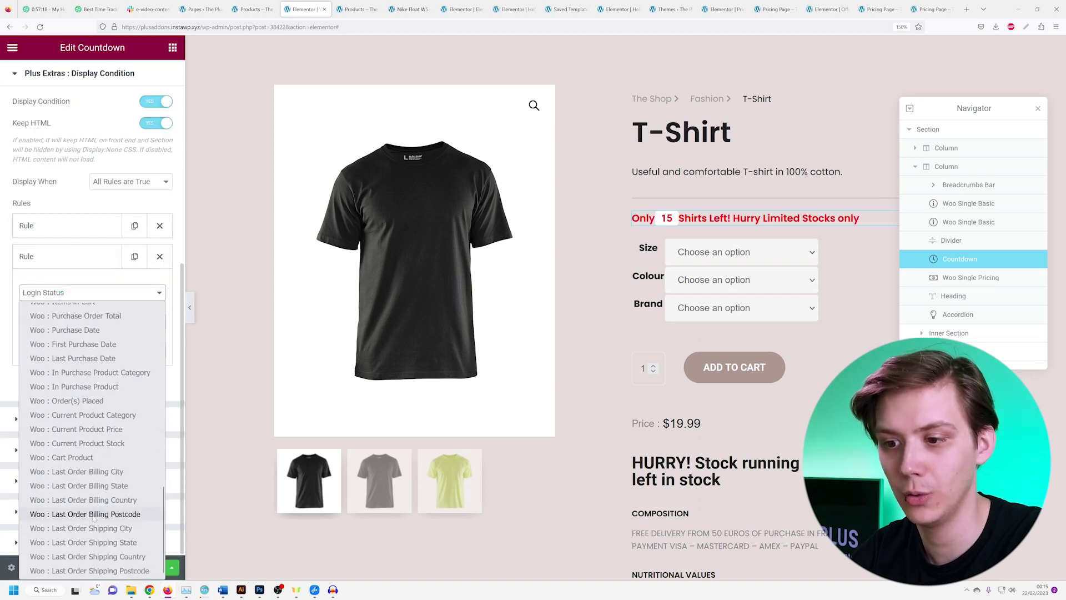
pyautogui.click(100, 418)
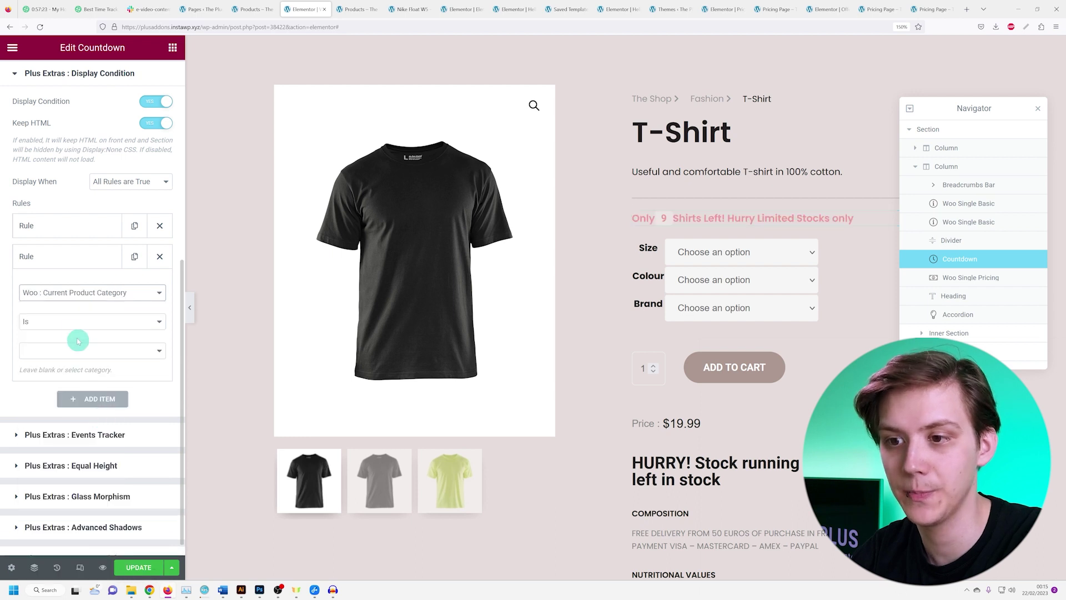
pyautogui.click(63, 352)
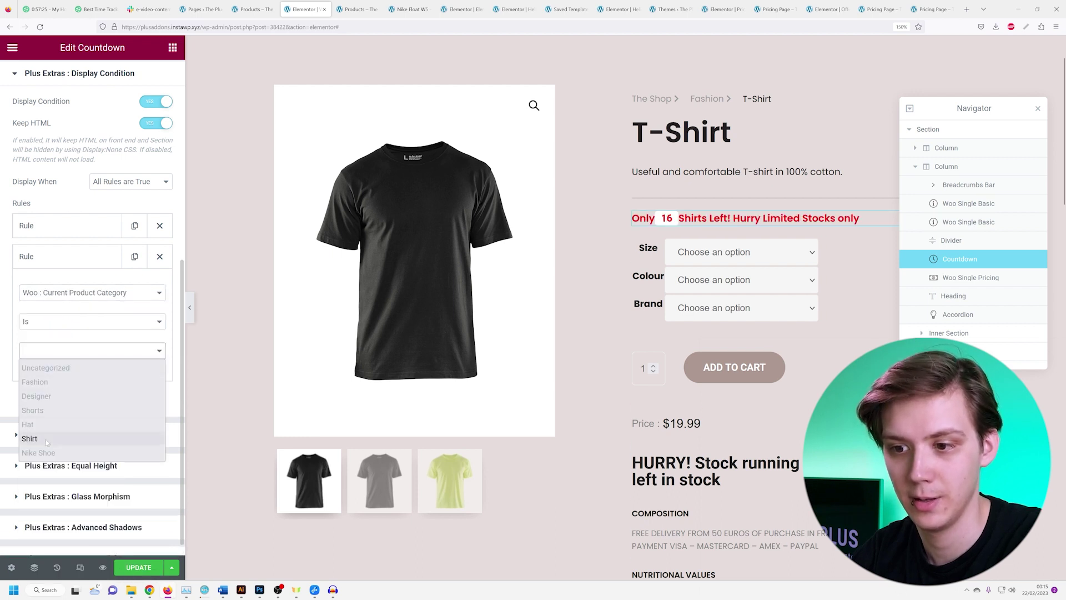
pyautogui.click(40, 454)
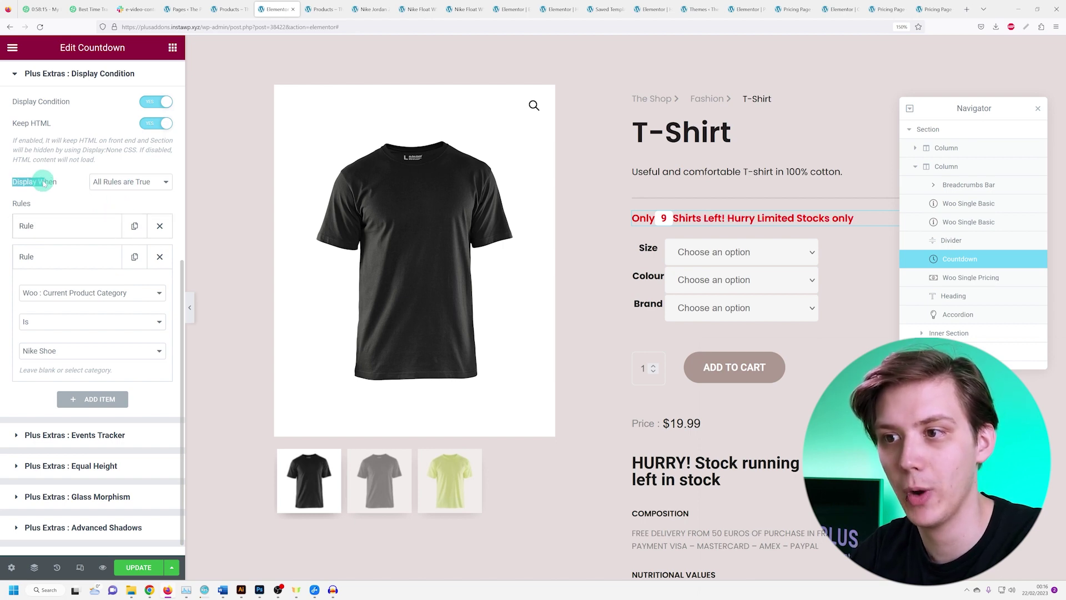
# Step: Set Display When to 'Any one Rule is True' and save the template with UPDATE
pyautogui.click(95, 183)
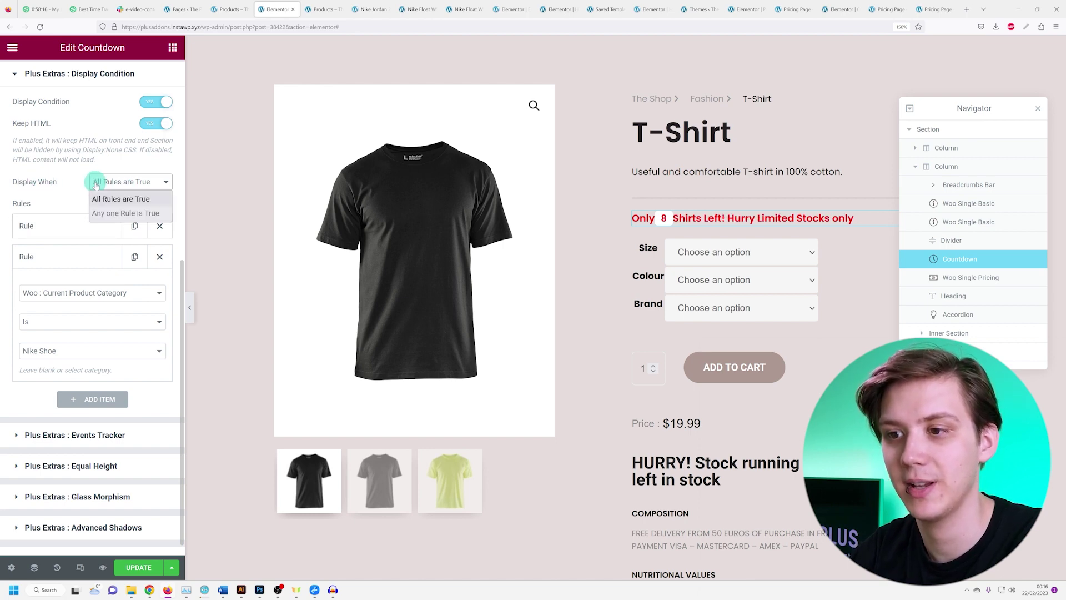
pyautogui.click(108, 214)
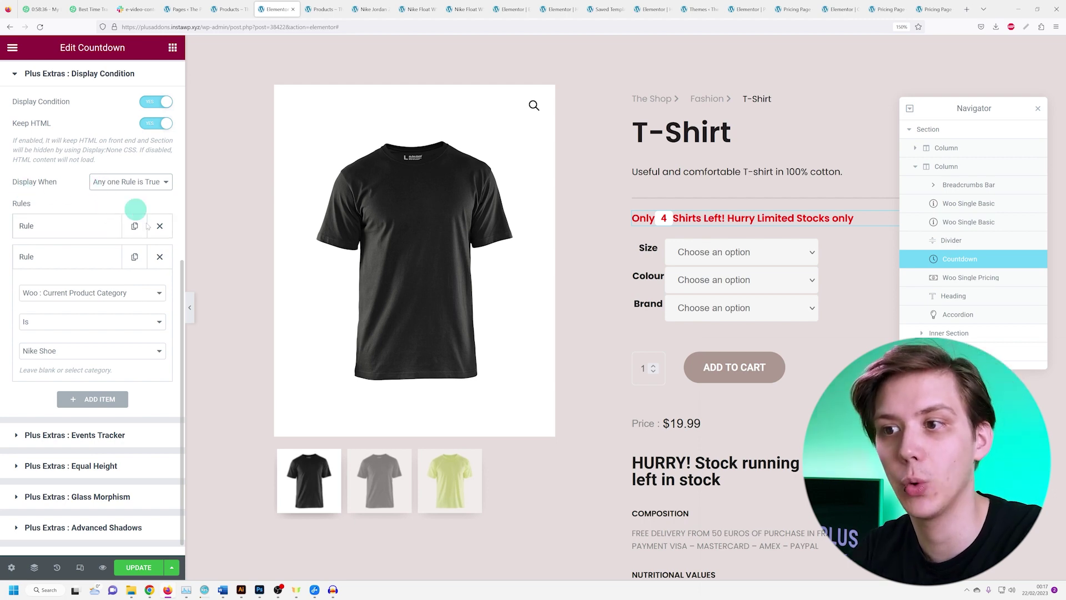
pyautogui.click(134, 567)
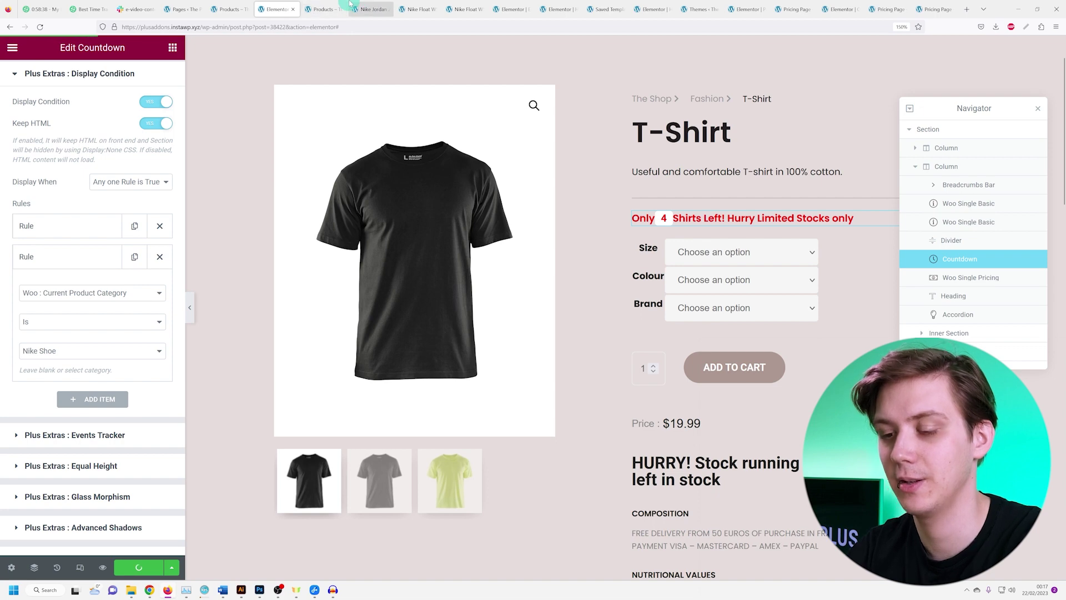
# Step: Check that the Nike Float W5 page shows the 'Only 5 Shirts Left!' countdown, then return to the editor
pyautogui.click(347, 4)
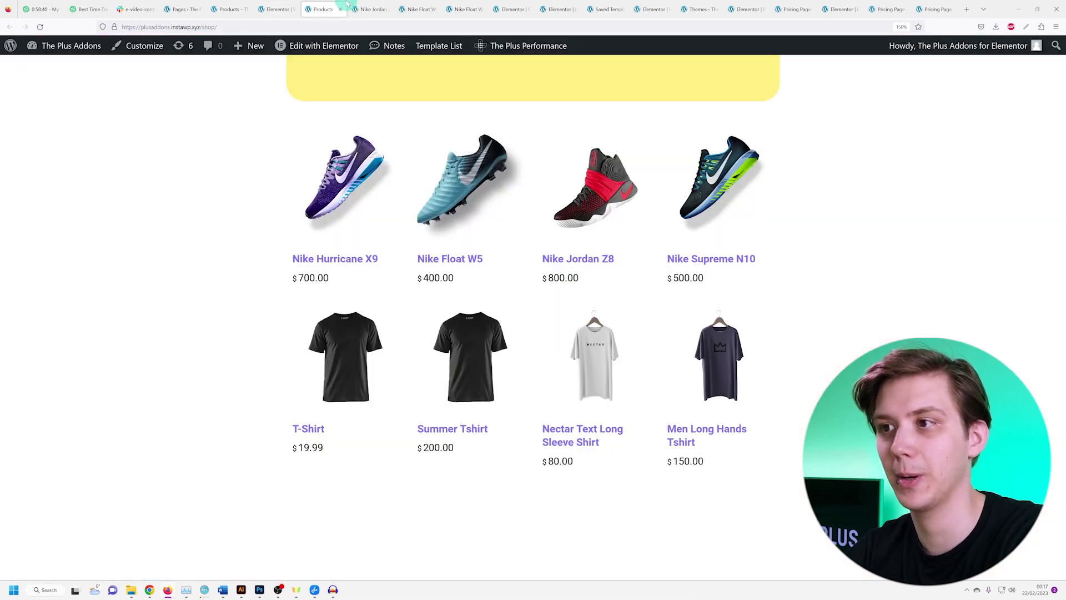
pyautogui.scroll(-4, 474, 298)
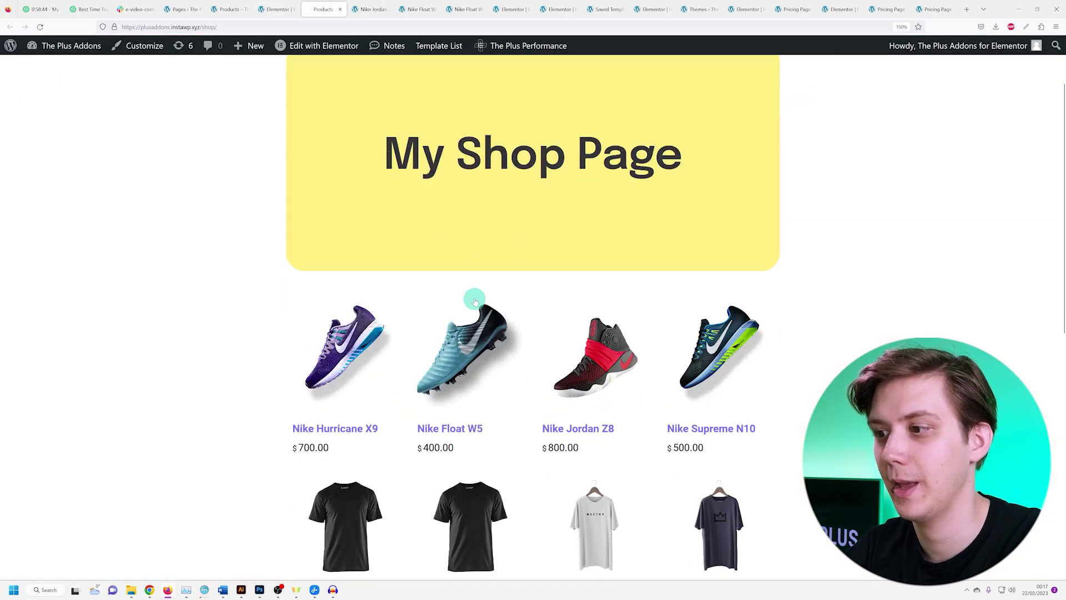
pyautogui.click(459, 182)
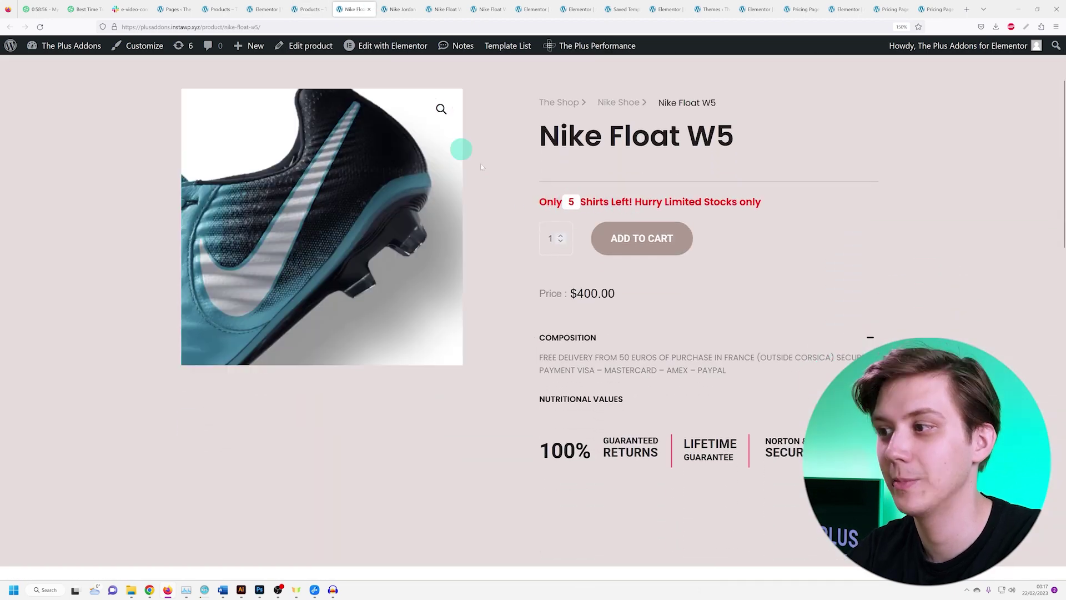
pyautogui.click(306, 7)
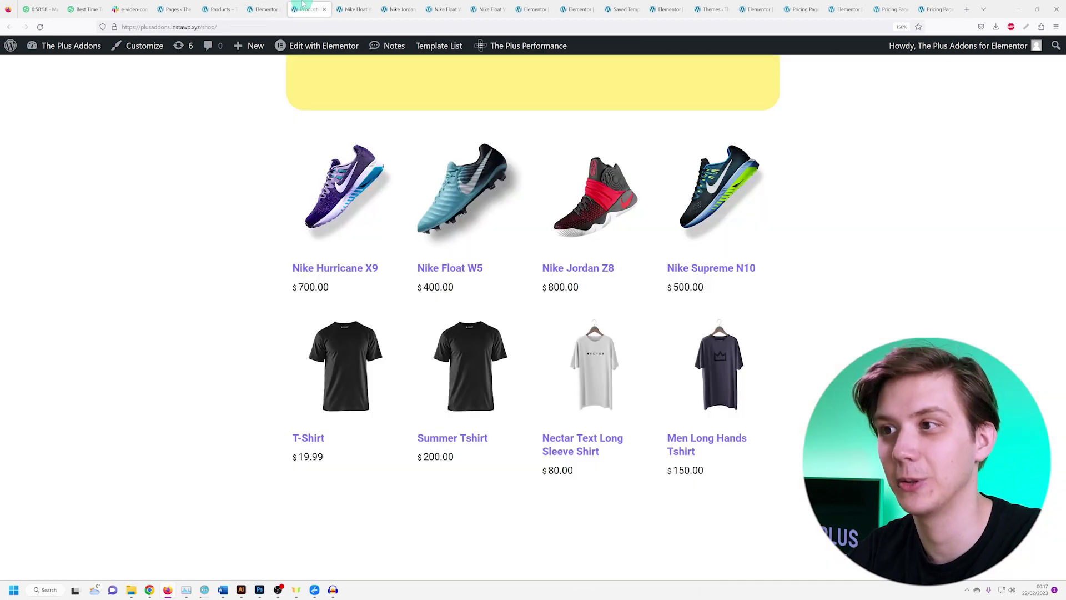
pyautogui.click(282, 5)
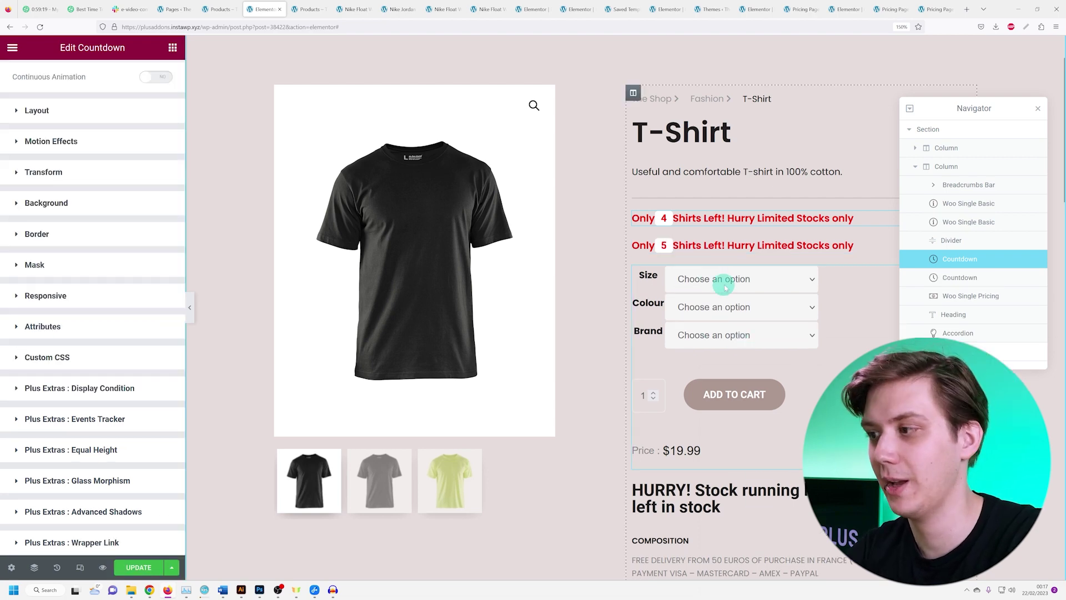
# Step: Duplicate the Countdown widget and delete the Nike Shoe rule from the original
pyautogui.rightClick(954, 260)
pyautogui.click(966, 293)
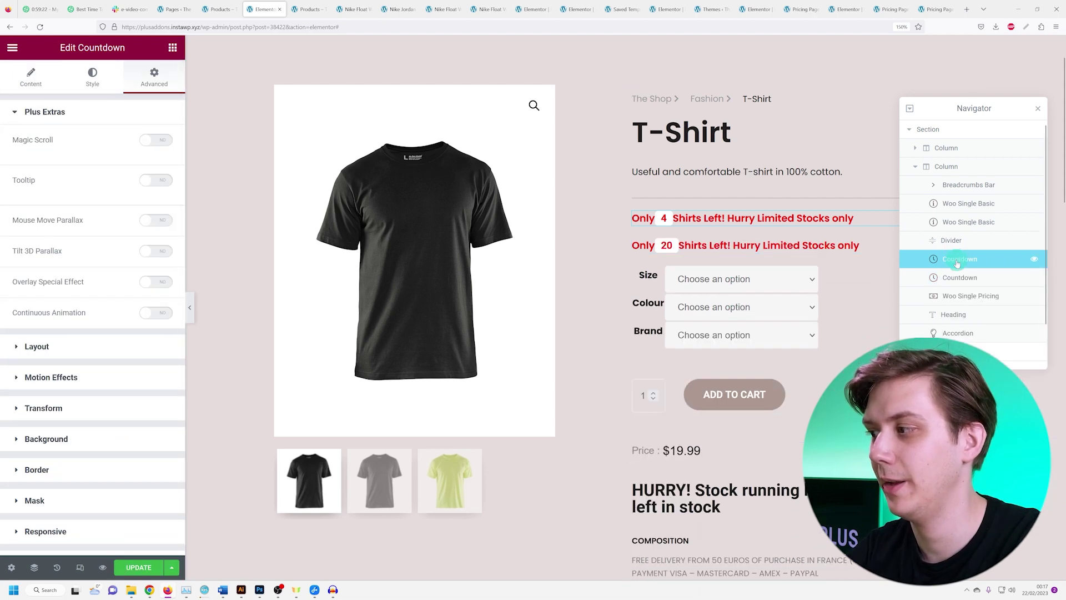
pyautogui.scroll(-4, 47, 400)
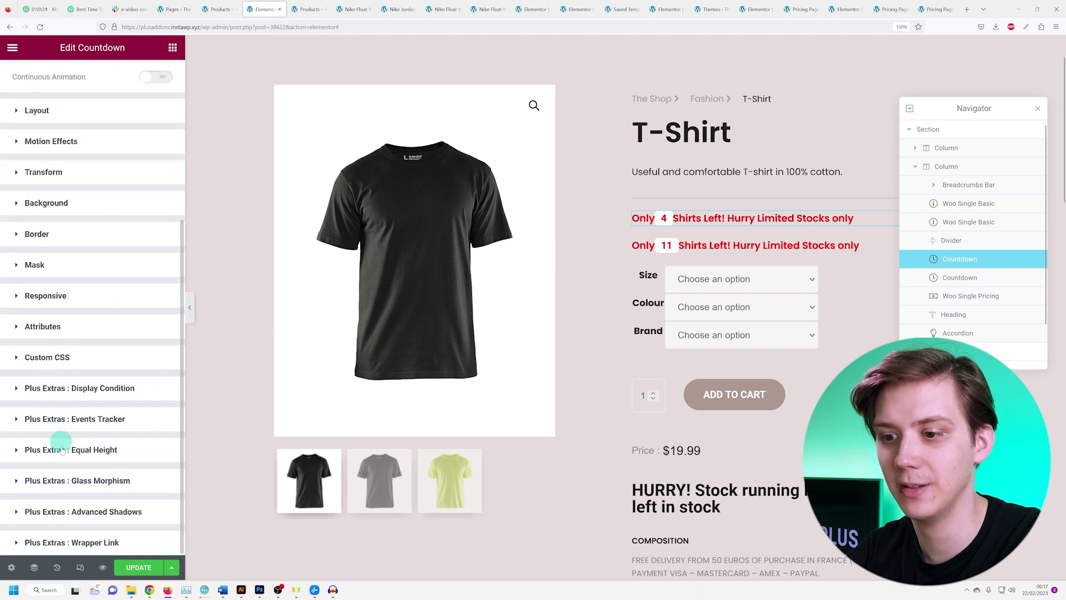
pyautogui.click(77, 388)
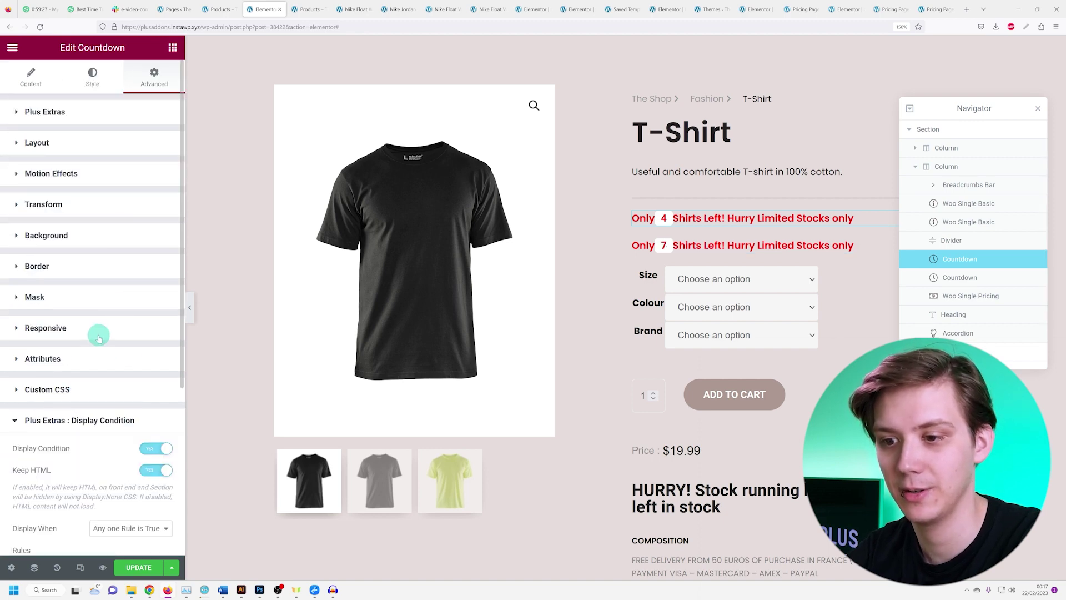
pyautogui.scroll(-4, 98, 336)
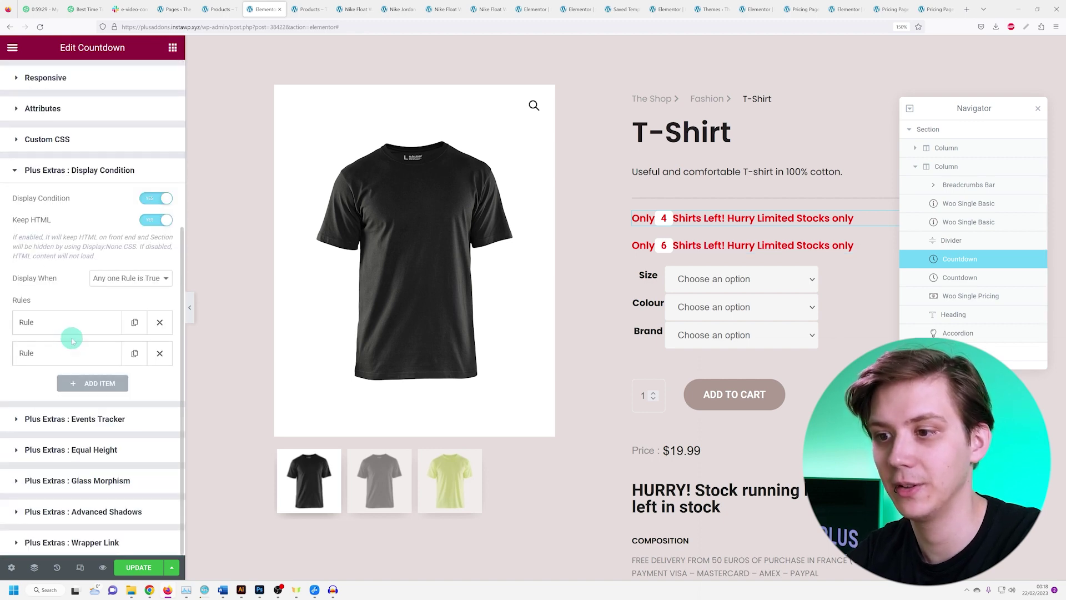
pyautogui.click(159, 356)
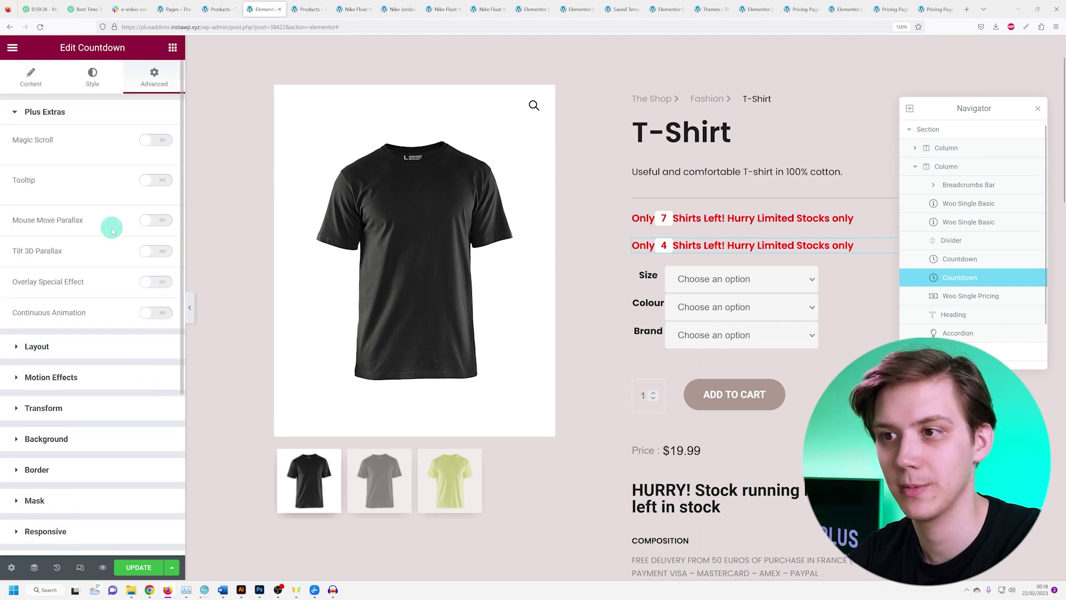
# Step: In the duplicate, delete the Shirt rule so only the Nike Shoe rule remains
pyautogui.scroll(-4, 111, 228)
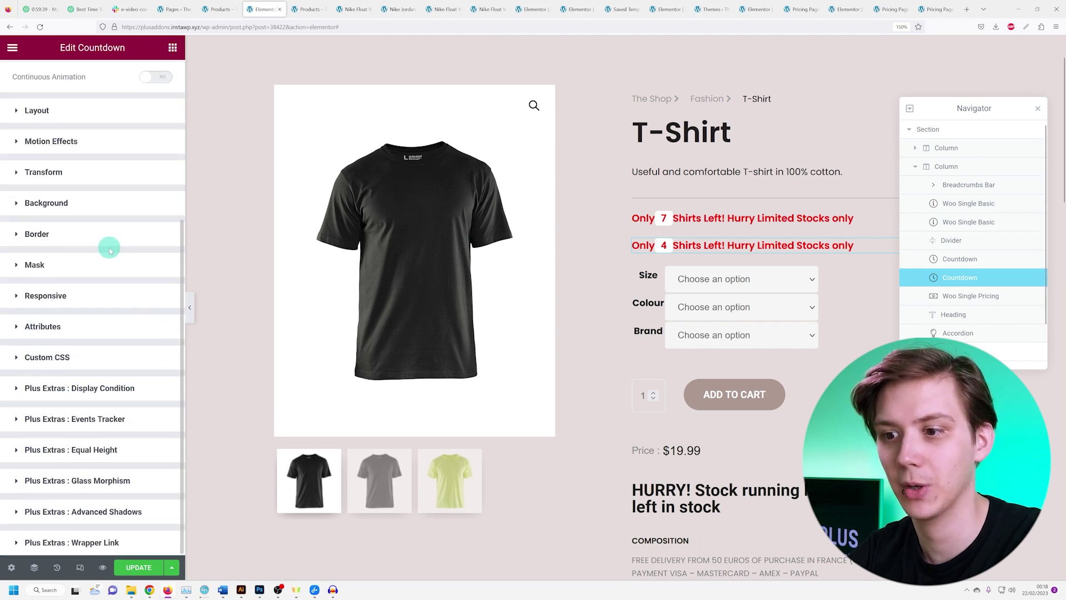
pyautogui.click(92, 388)
pyautogui.scroll(-5, 105, 308)
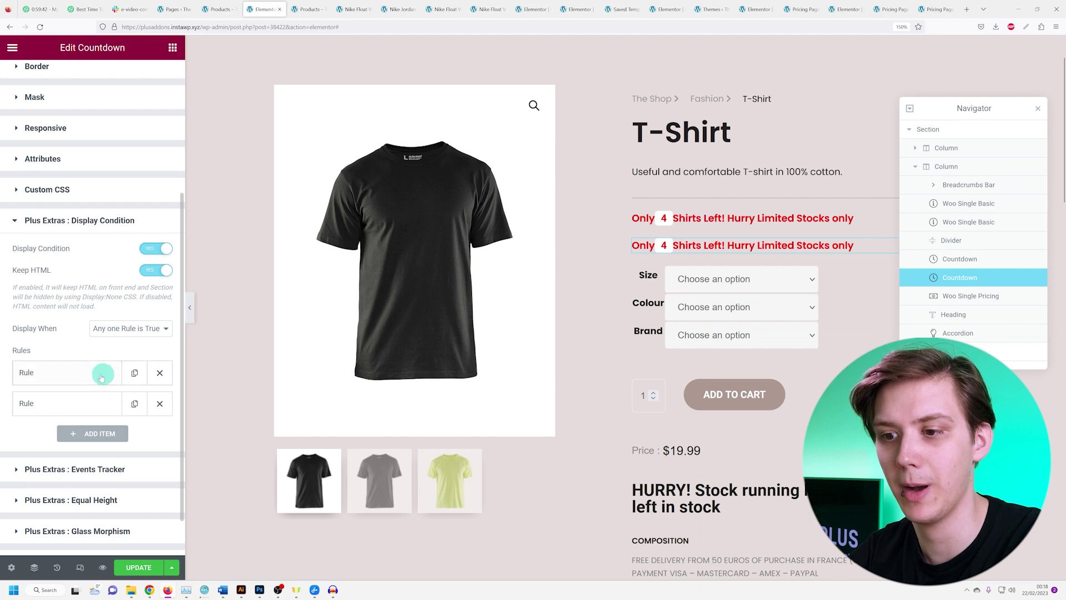
pyautogui.click(102, 378)
pyautogui.click(160, 373)
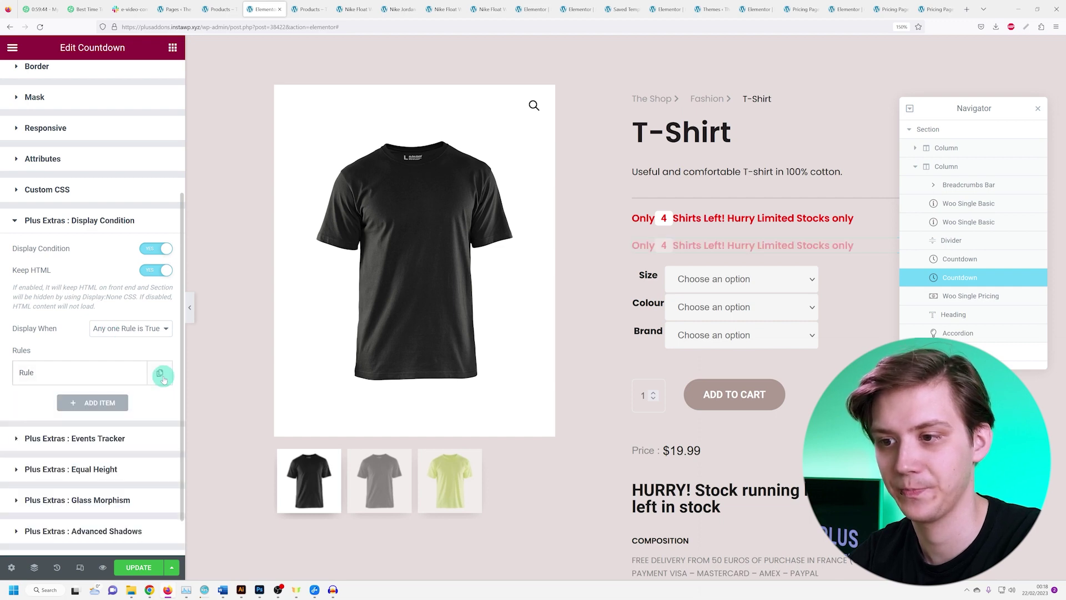
pyautogui.scroll(5, 43, 189)
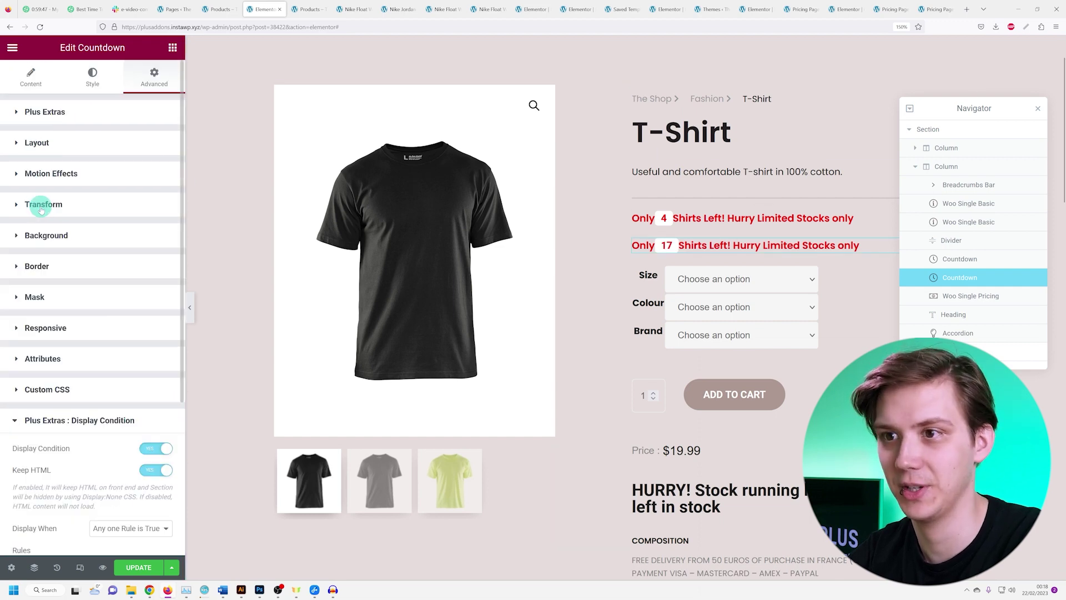
# Step: Change 'Shirts' to 'Shoes' in the copy's fake message and save with UPDATE
pyautogui.click(31, 78)
pyautogui.click(58, 143)
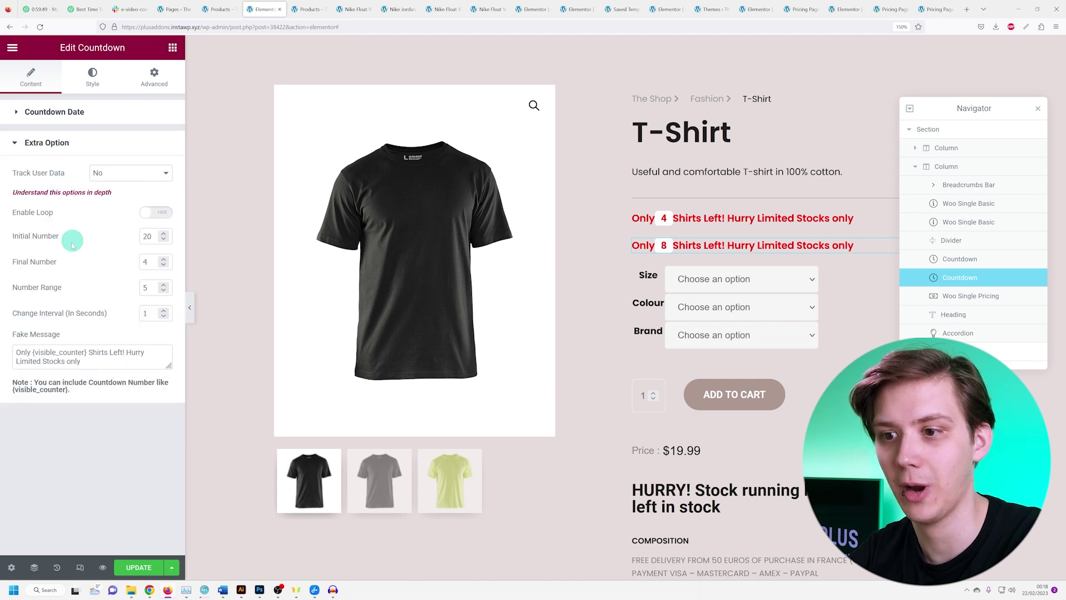
pyautogui.moveTo(92, 352); pyautogui.dragTo(110, 352)
pyautogui.press('BackSpace')
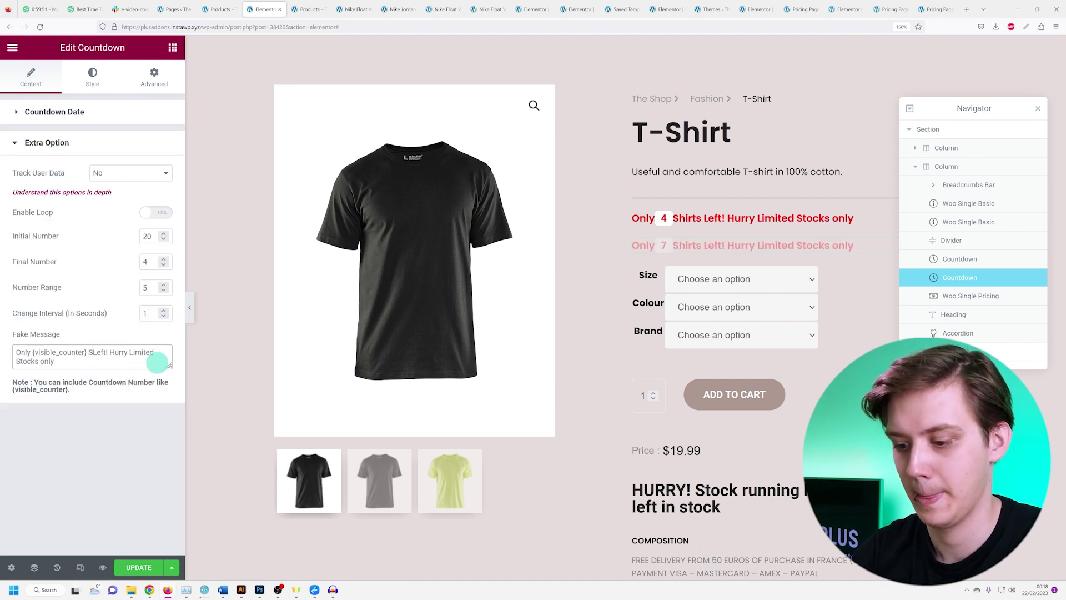
pyautogui.write('howas')
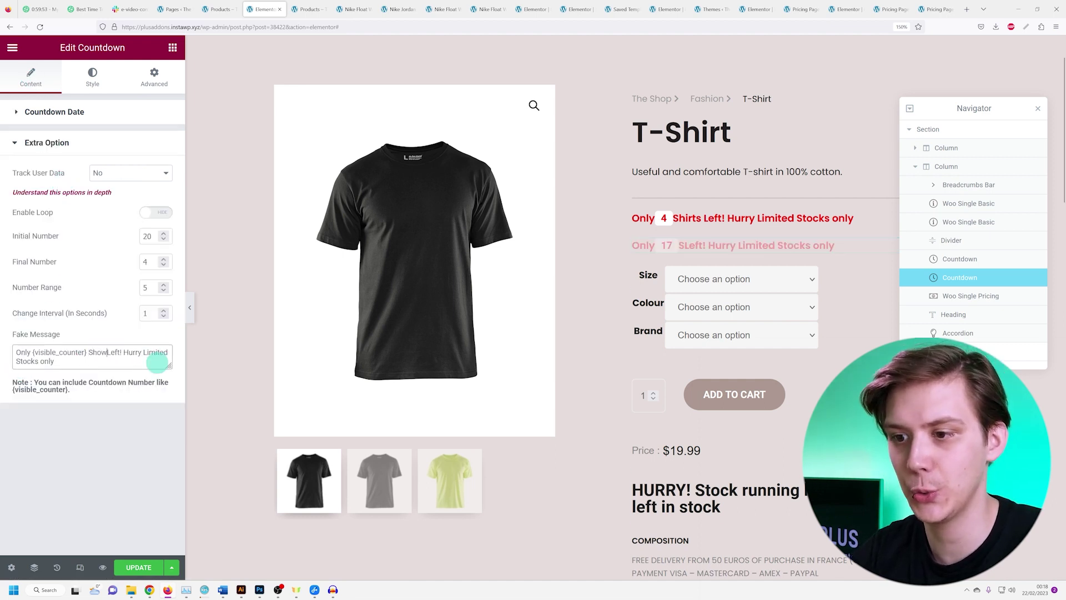
pyautogui.press('BackSpace')
pyautogui.press('BackSpace')
pyautogui.write('es')
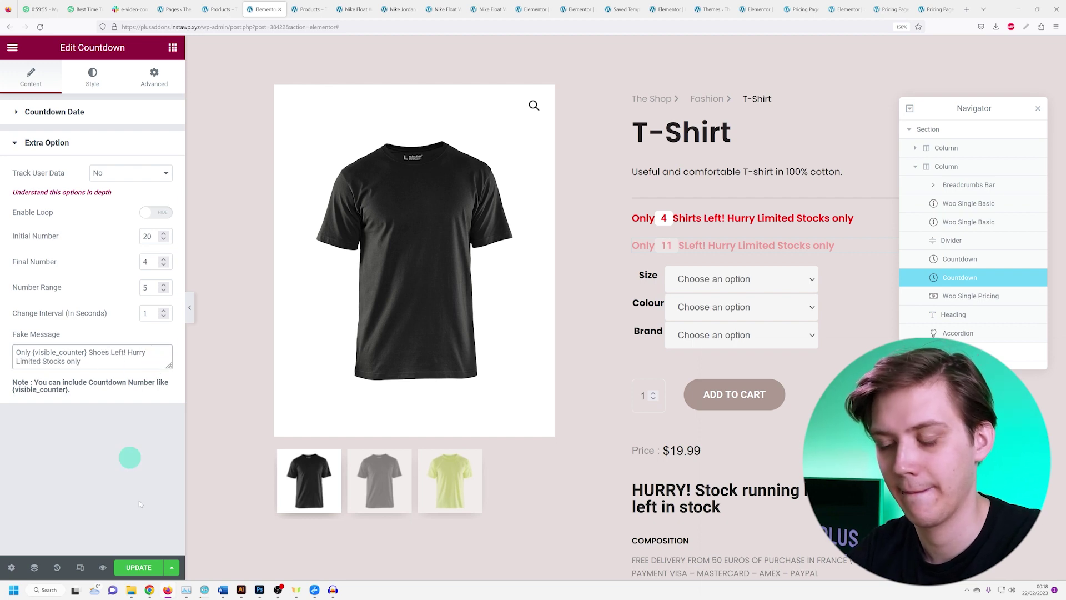
pyautogui.click(139, 567)
# Step: In the shop, open the Nike Float W5 product to confirm its 'Shoes Left!' countdown
pyautogui.click(311, 8)
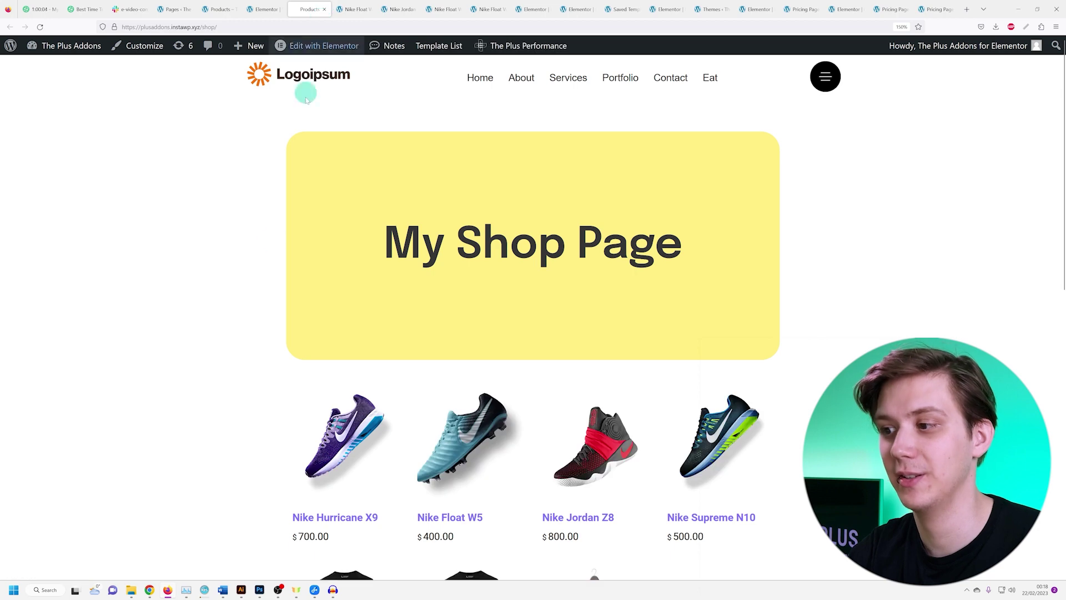
pyautogui.scroll(-5, 324, 257)
pyautogui.click(447, 133)
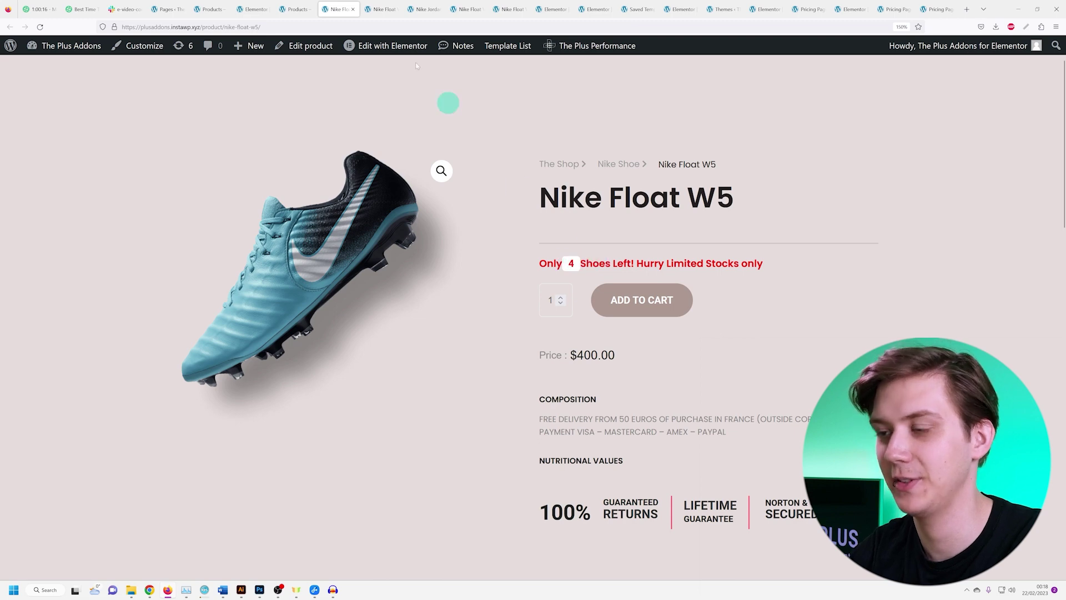
# Step: Open the T-Shirt product page and check that only the shirts countdown appears
pyautogui.click(321, 7)
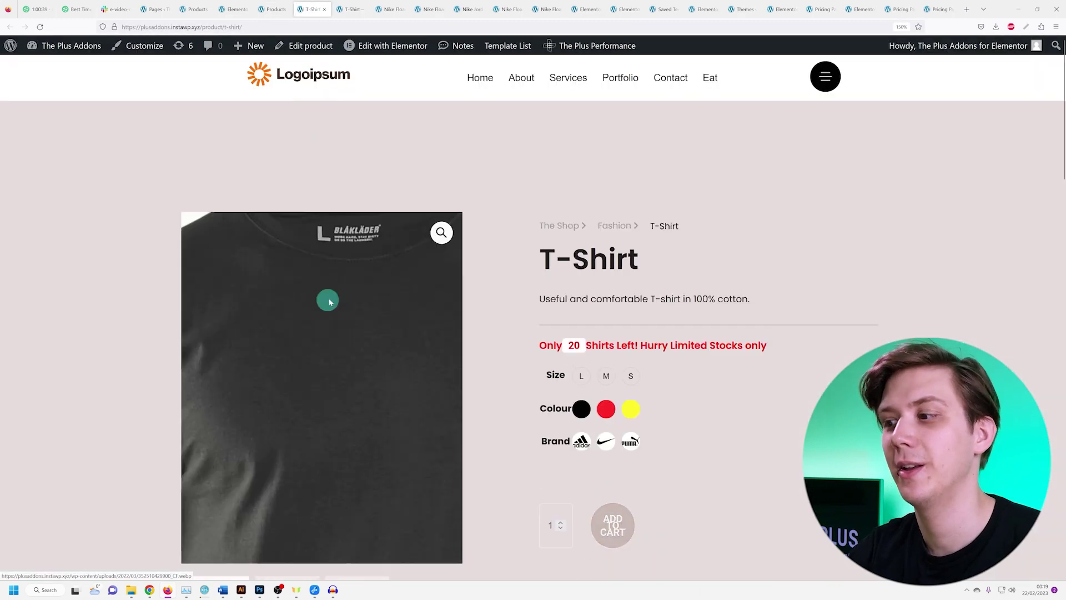
pyautogui.scroll(-3, 344, 299)
pyautogui.scroll(2, 545, 231)
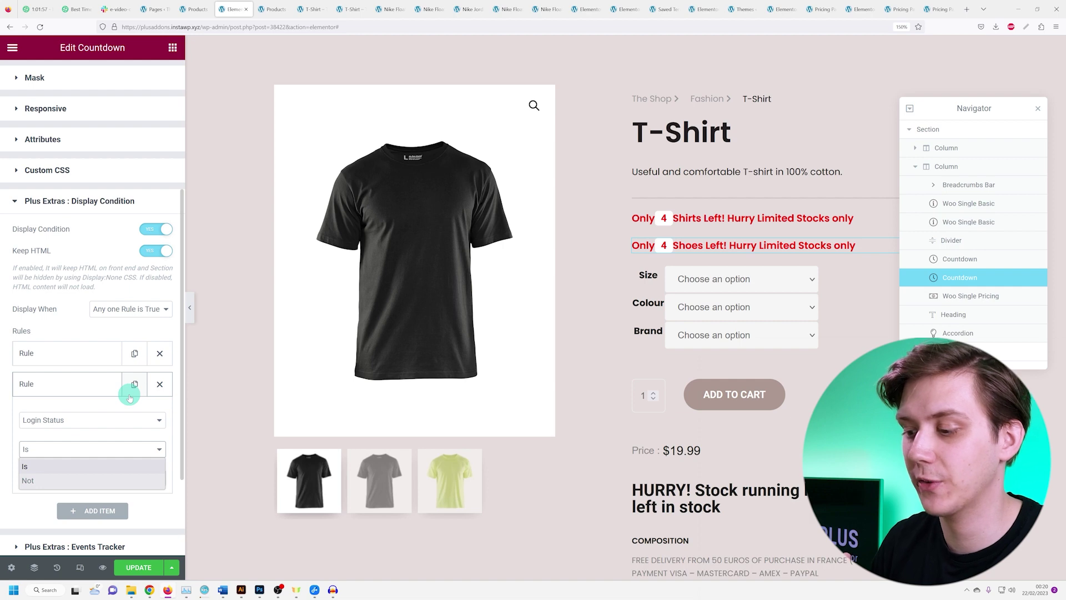
# Step: List the shoe countdown rule's conditions, including Cart Total, Purchase Date and Current Product Stock
pyautogui.click(91, 388)
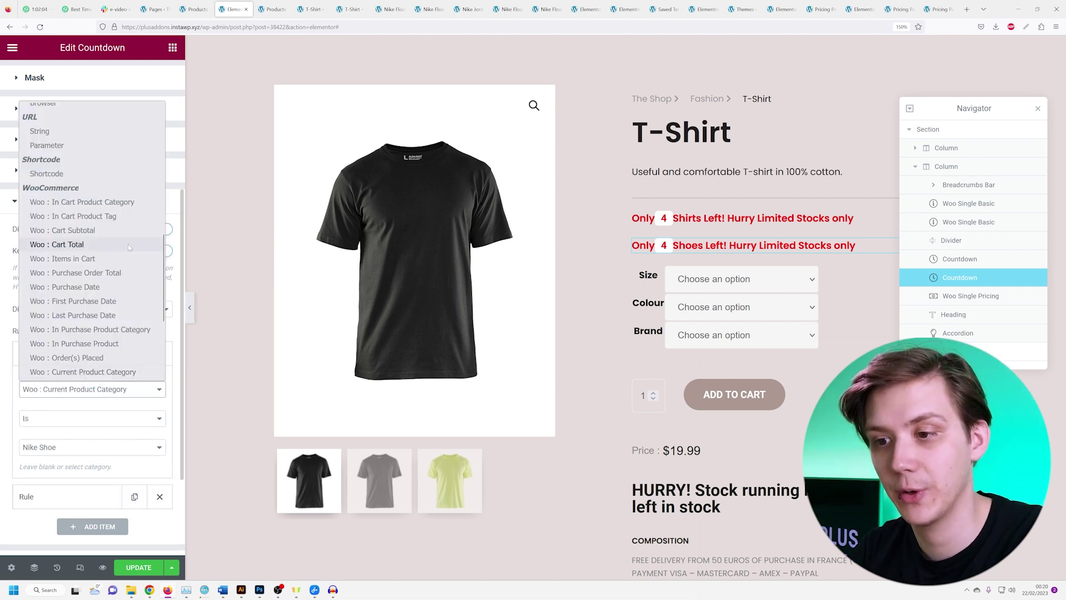